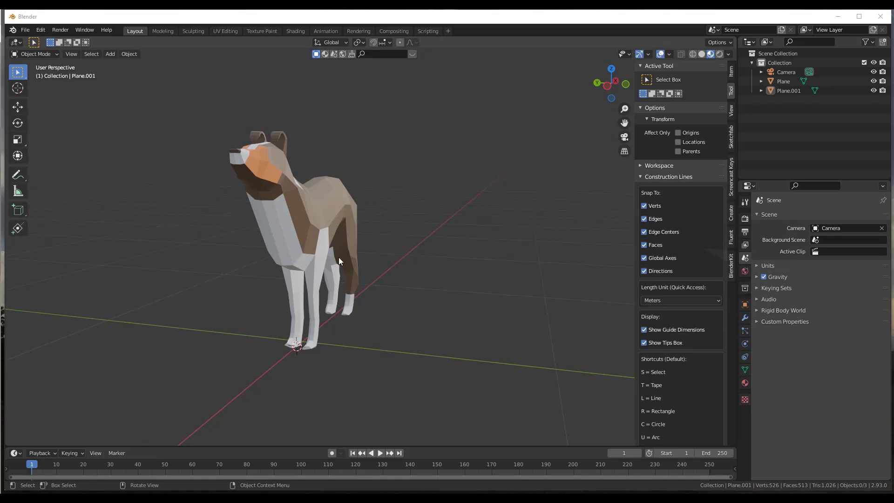
Step: Check the Construction Lines add-on's entry in the preferences and return to the scene
left_click(40, 31)
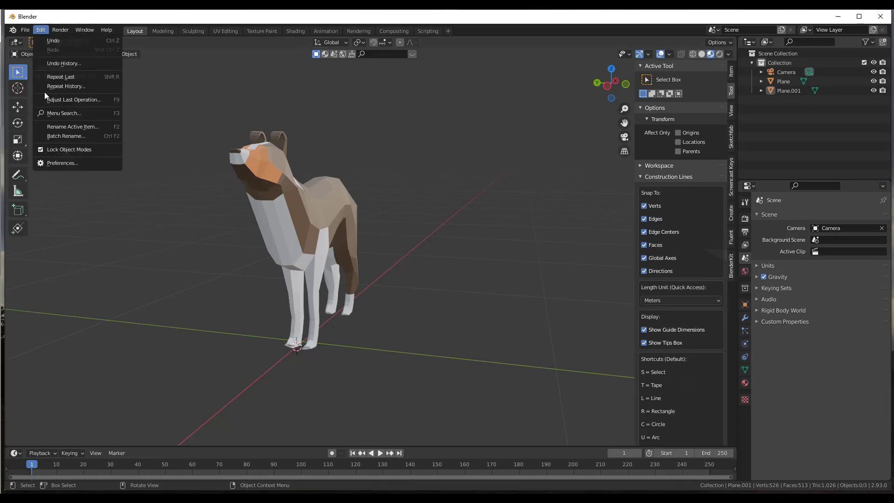
left_click(59, 164)
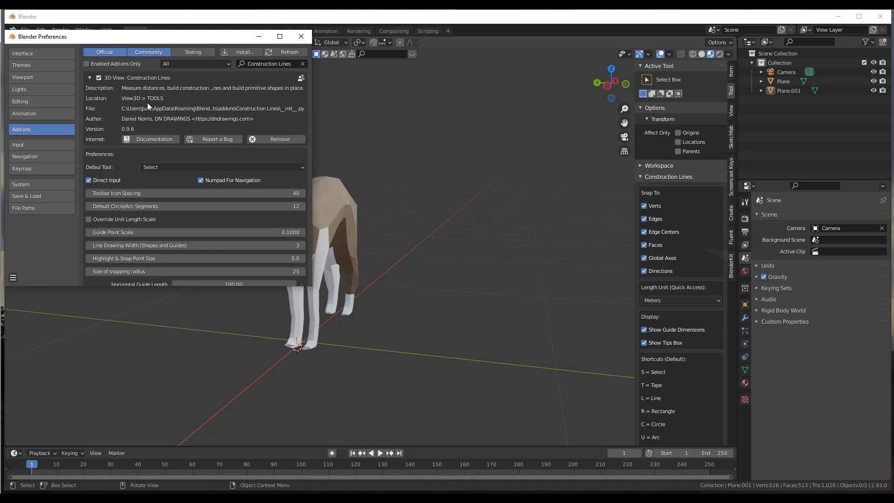
left_click(457, 220)
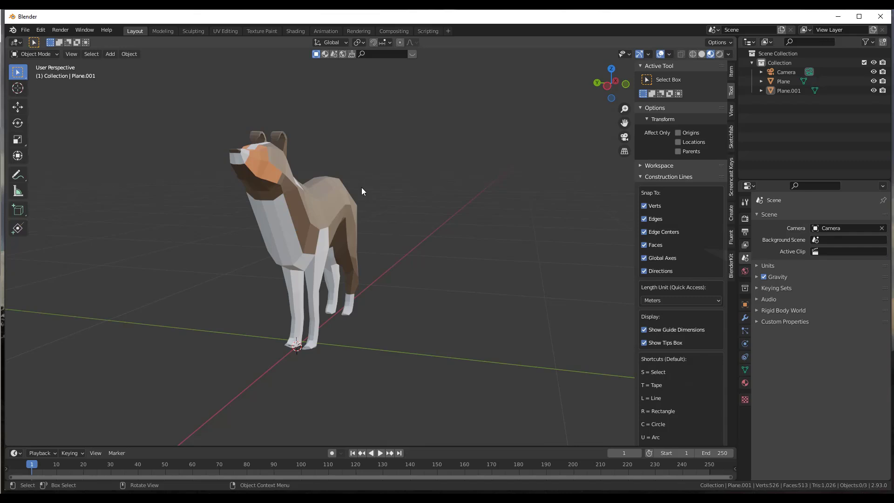
Step: Activate the Construction Lines tool and review its snapping, display and shortcut settings
left_click(18, 229)
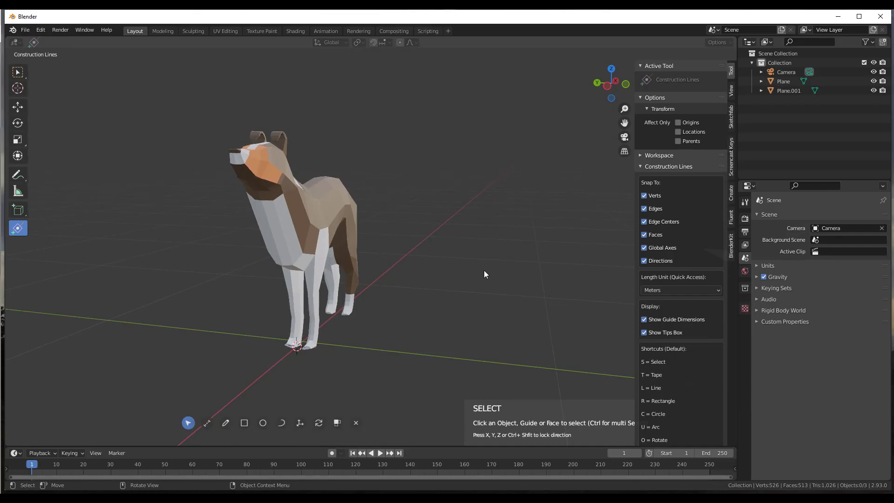
scroll(694, 231, "down", 3)
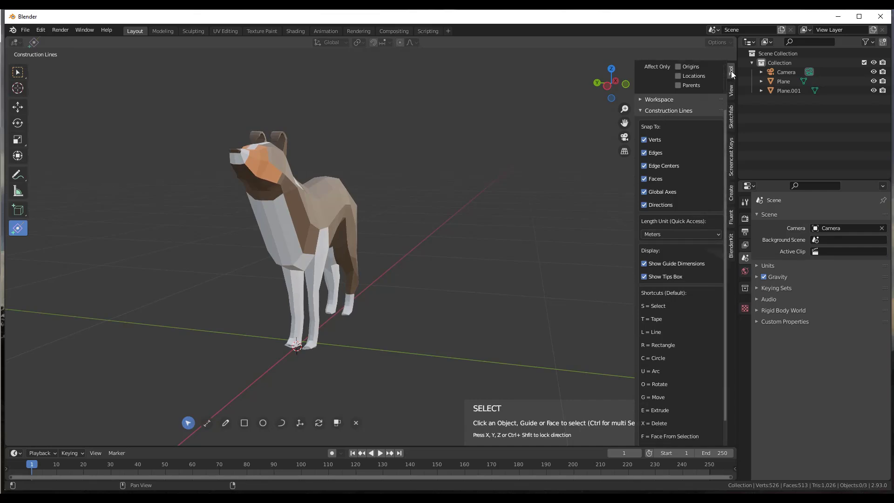
scroll(674, 134, "down", 2)
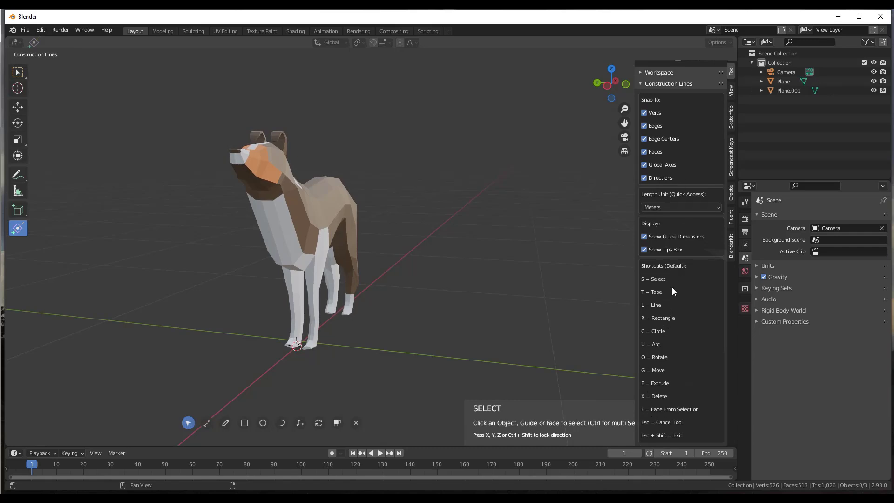
Step: Set the scene's unit system to Imperial and the length unit to Feet
left_click(681, 207)
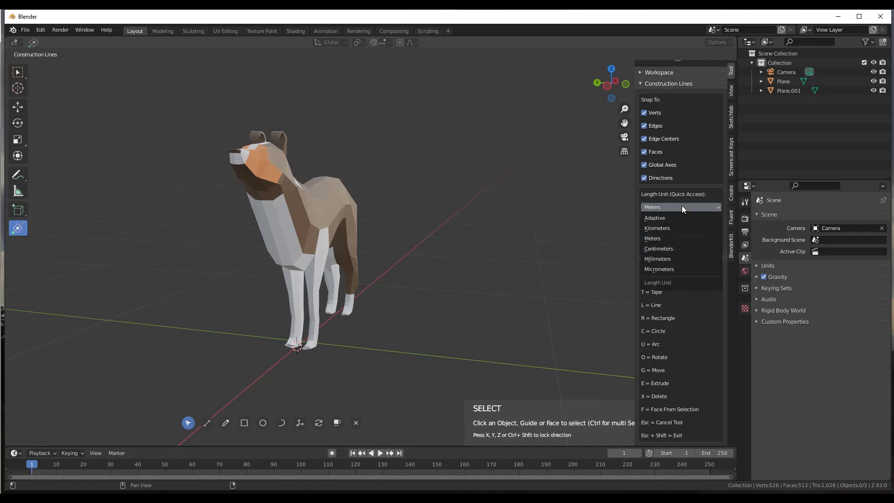
left_click(681, 206)
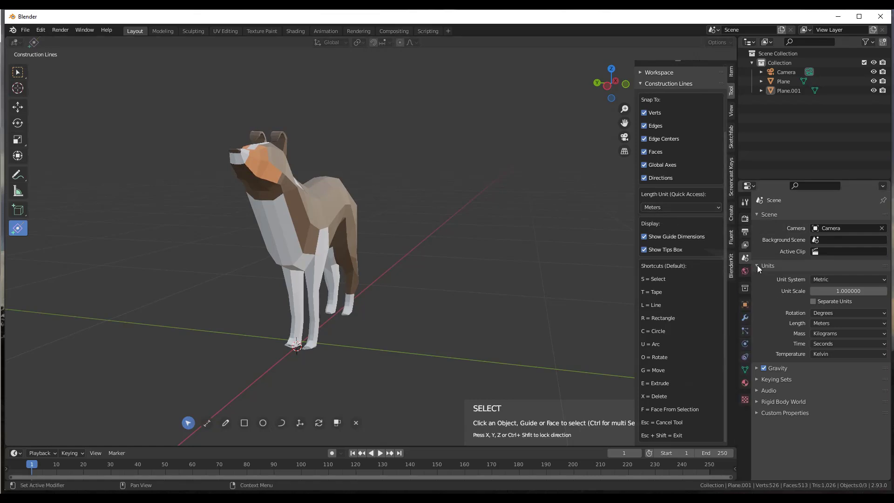
left_click(824, 279)
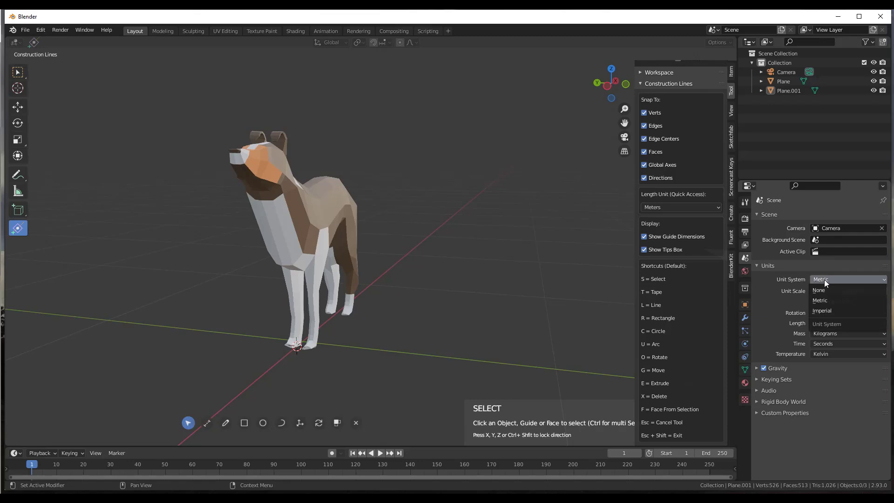
left_click(830, 310)
left_click(658, 206)
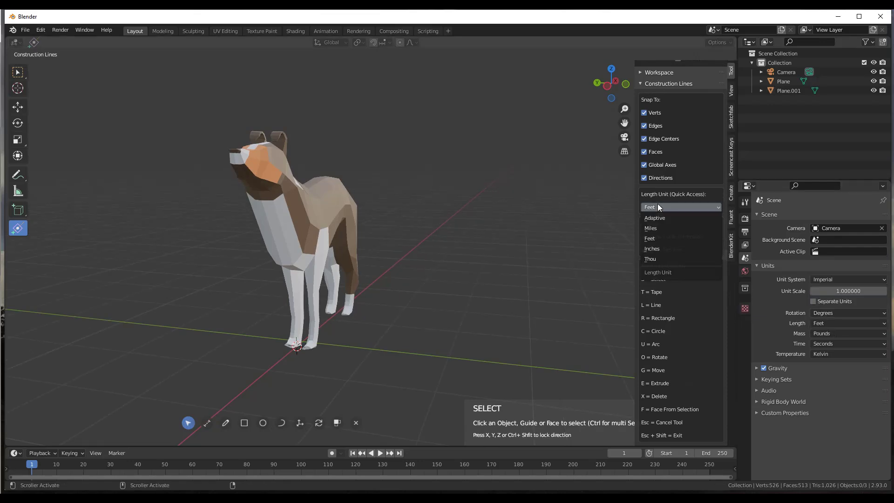
left_click(661, 237)
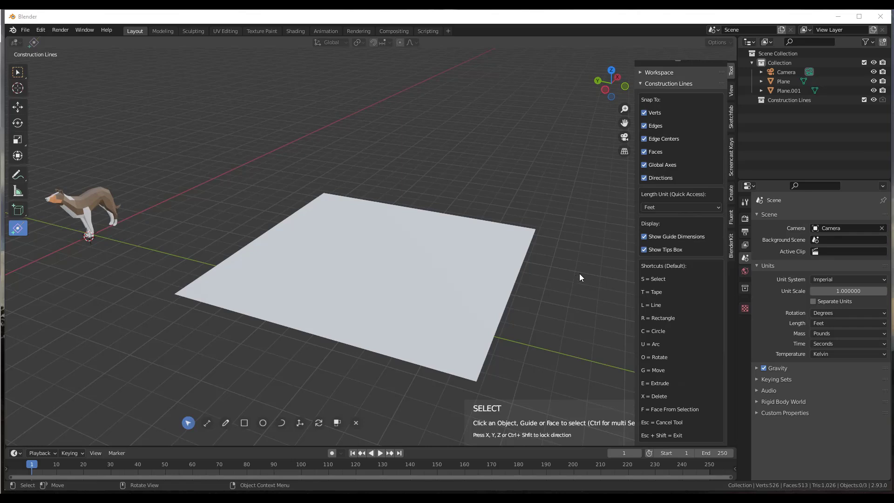
Step: Add Measure/Guide dimensions between the corners of the square plane along three of its edges
left_click(207, 425)
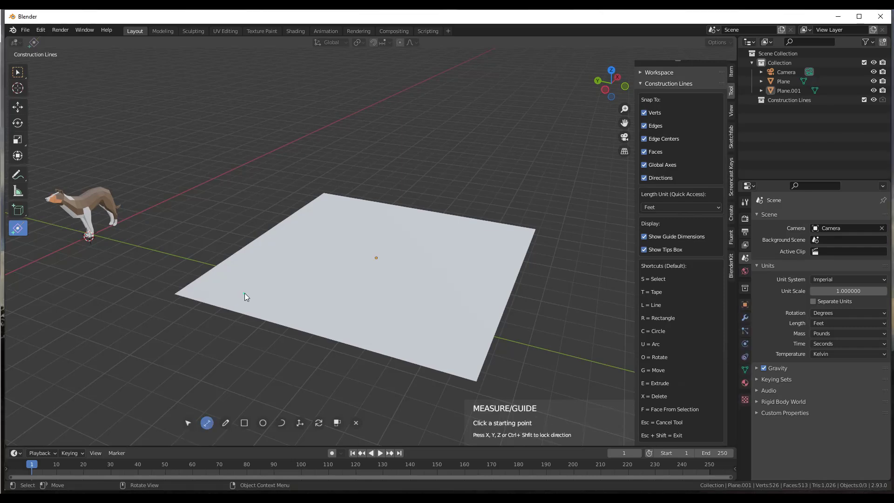
left_click(175, 294)
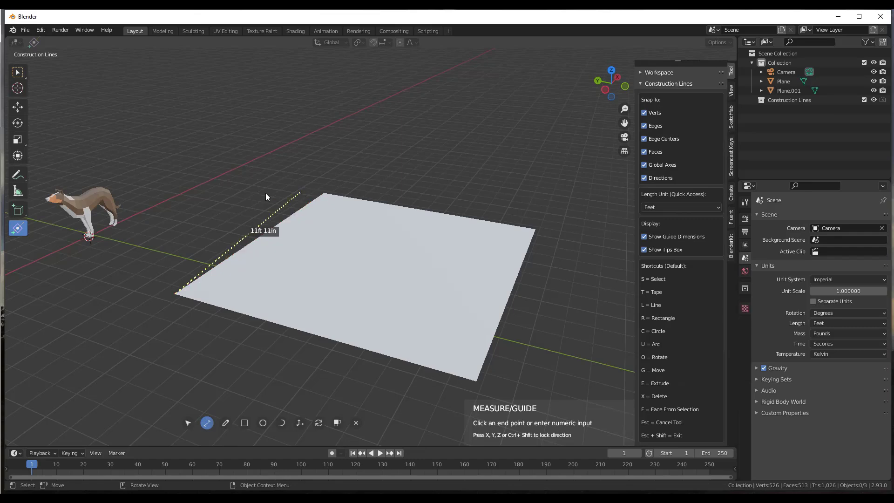
left_click(323, 193)
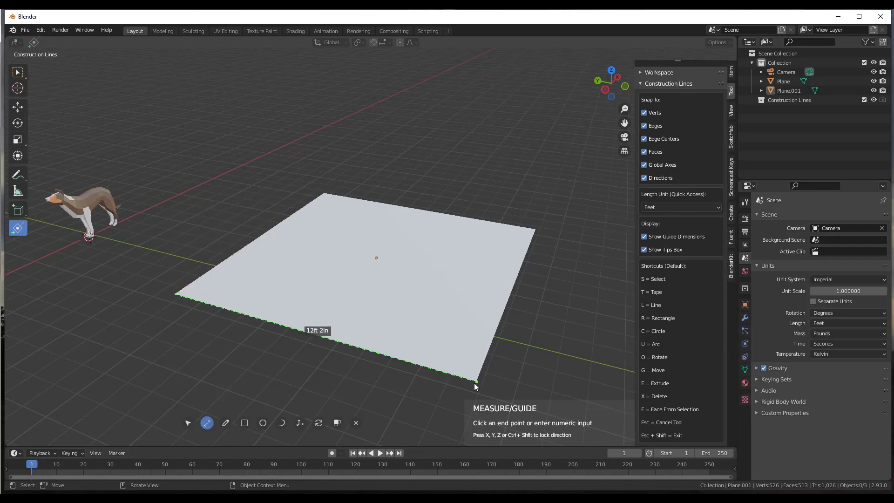
left_click(323, 192)
left_click(323, 190)
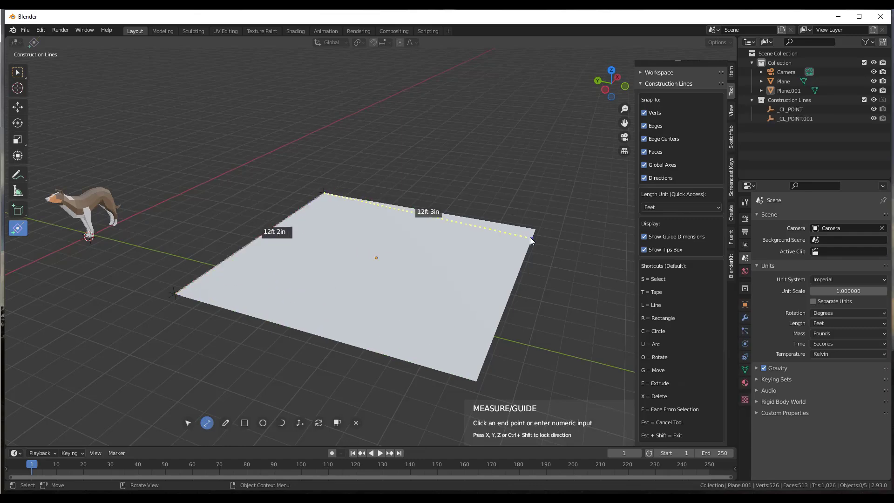
left_click(535, 228)
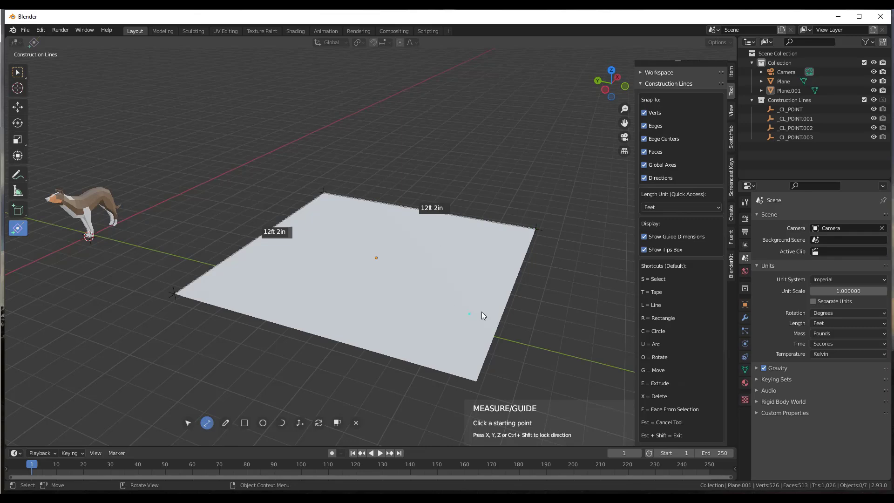
left_click(474, 379)
left_click(533, 231)
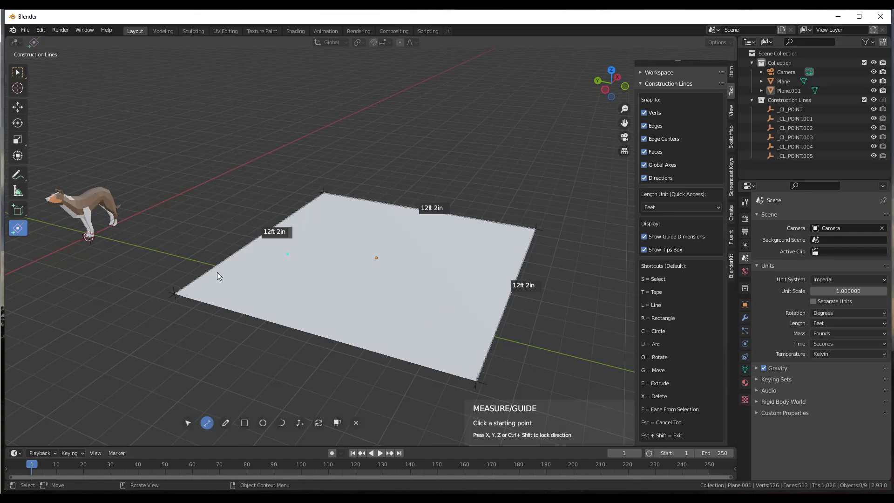
Step: Add a Measure/Guide dimension between the dog's front paw and rear paw
left_click(93, 236)
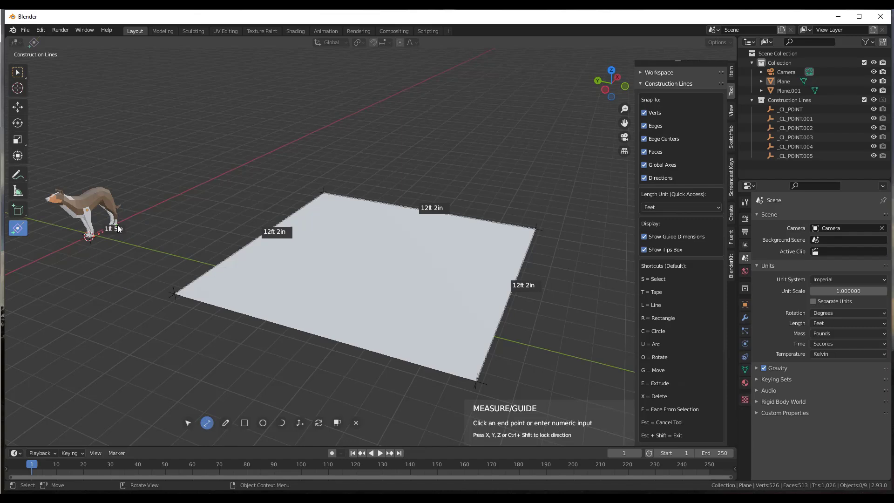
left_click(115, 227)
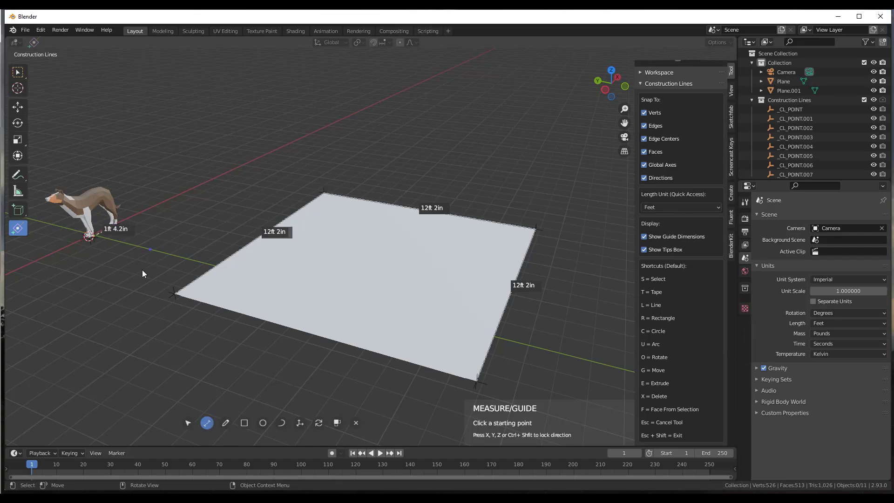
scroll(90, 232, "up", 3)
scroll(91, 233, "up", 3)
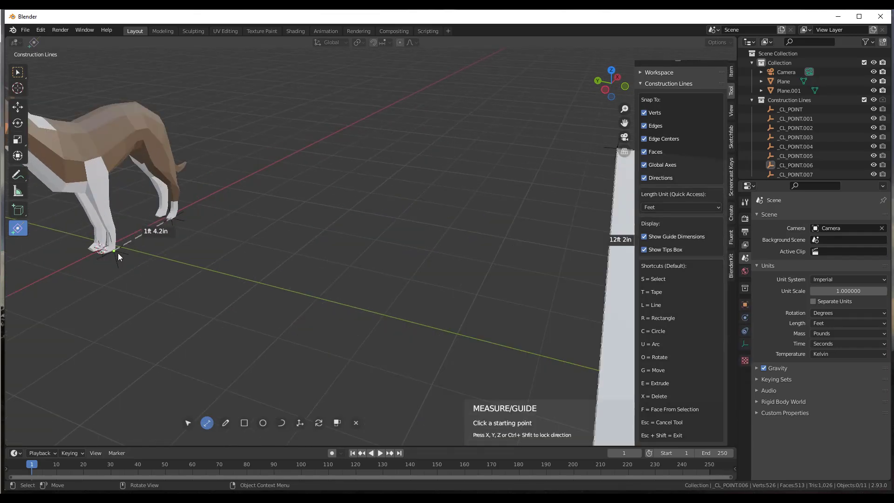
scroll(152, 222, "down", 5)
scroll(472, 276, "up", 1)
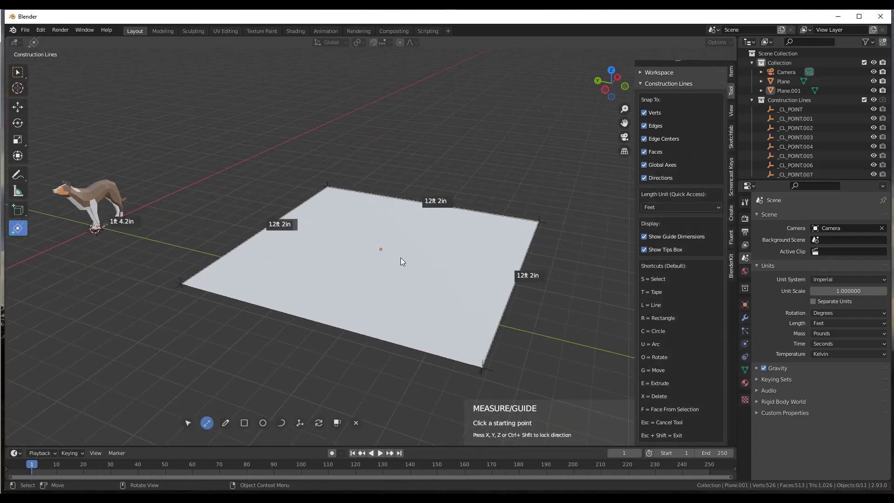
Step: Turn the display of guide dimensions off and back on
left_click(644, 236)
left_click(661, 237)
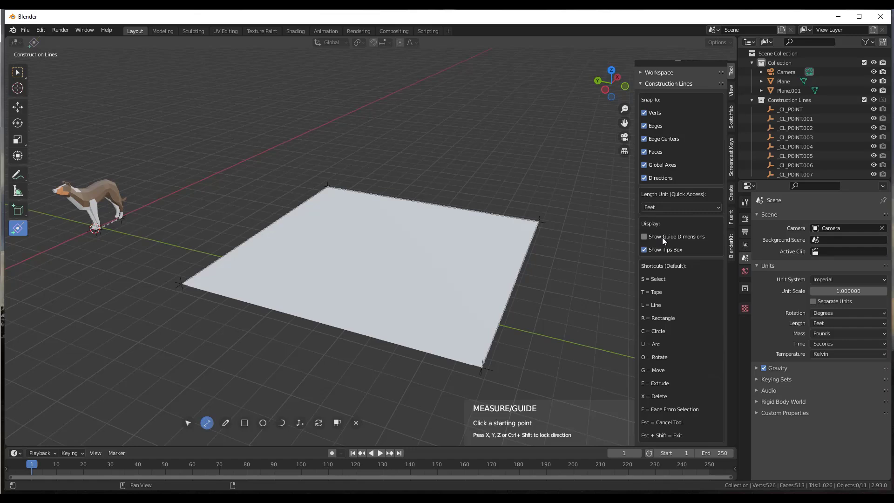
left_click(662, 236)
left_click(662, 236)
left_click(662, 236)
left_click(661, 237)
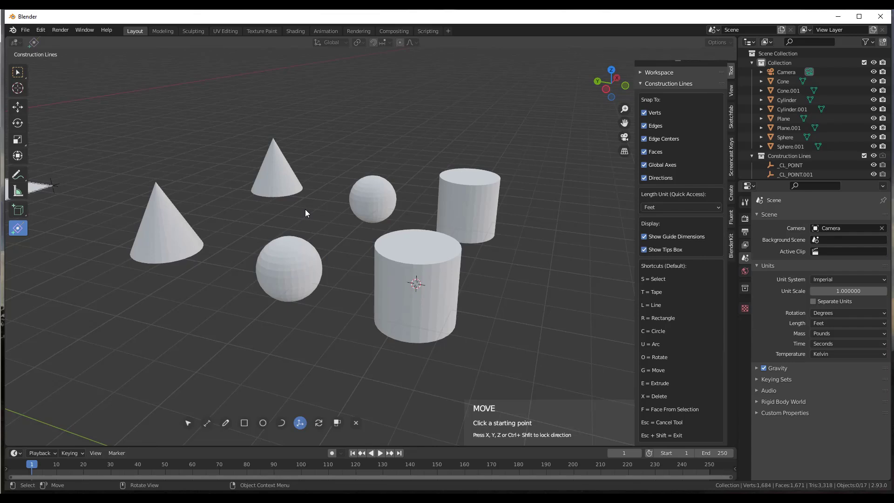
Step: Box-select the two cones and the front sphere with the standard Select Box tool, and clear the selection
middle_click_drag(299, 228, 282, 217)
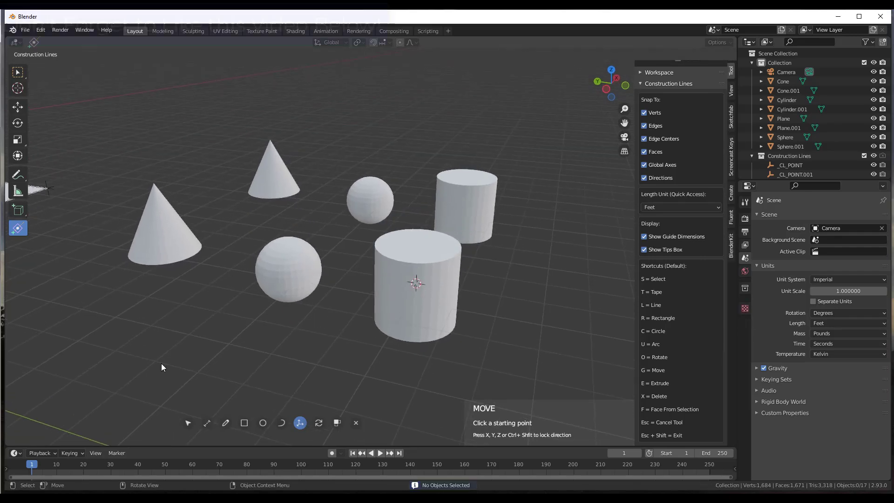
left_click(188, 422)
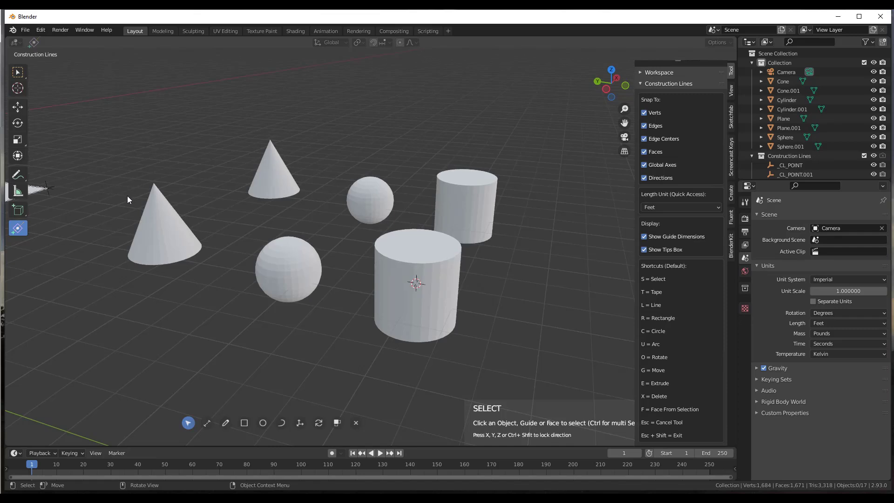
left_click(20, 73)
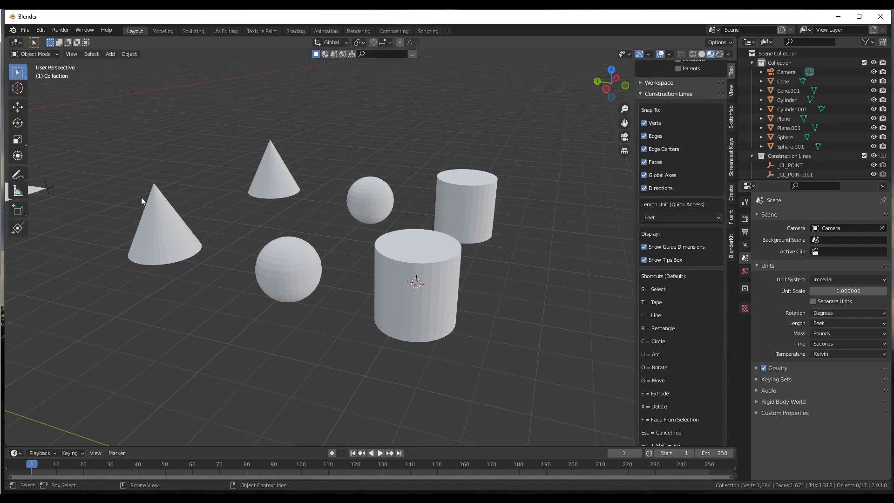
left_click_drag(92, 134, 277, 352)
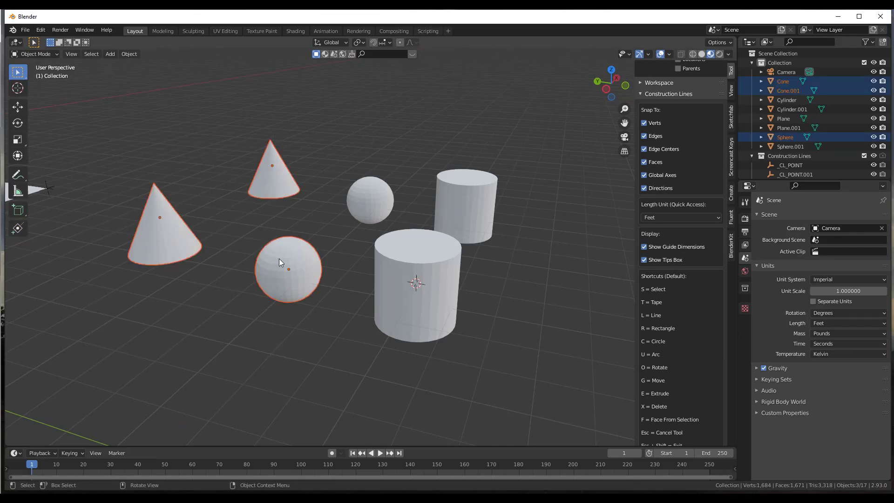
left_click_drag(121, 129, 283, 336)
left_click(218, 228)
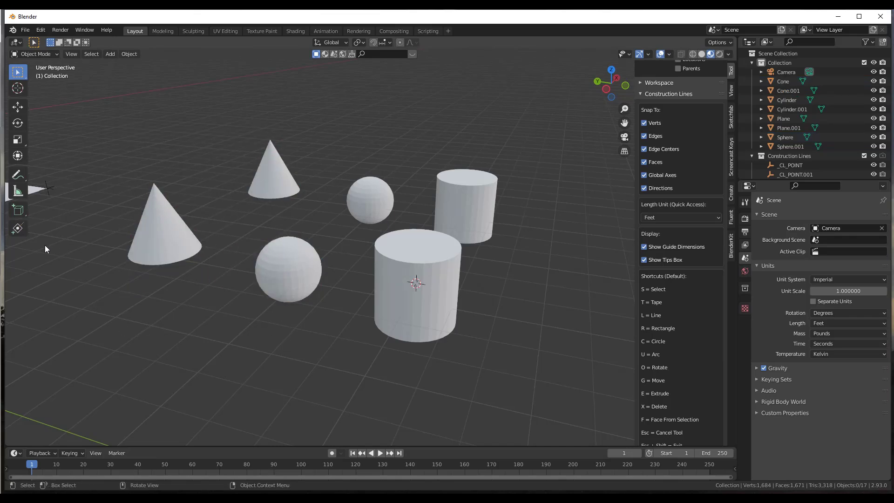
Step: Reactivate the Construction Lines tool and try to box-select the two cones and the front sphere
left_click(17, 228)
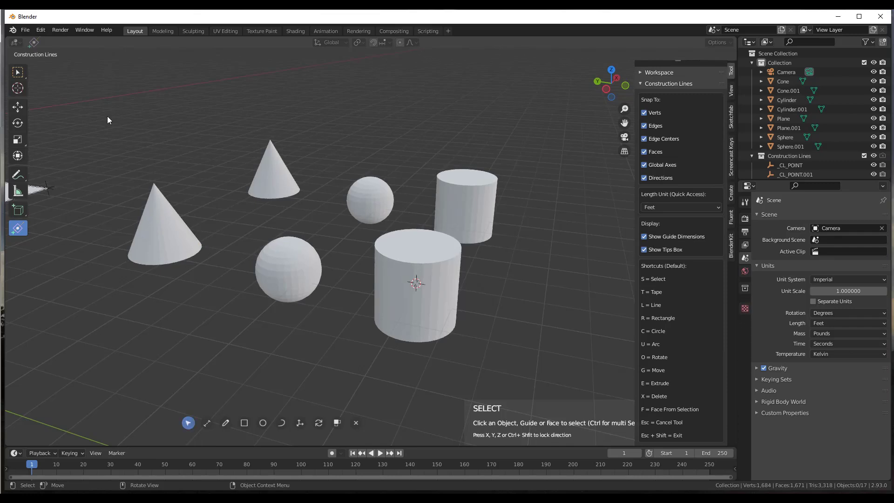
left_click_drag(107, 120, 289, 331)
left_click_drag(107, 120, 315, 377)
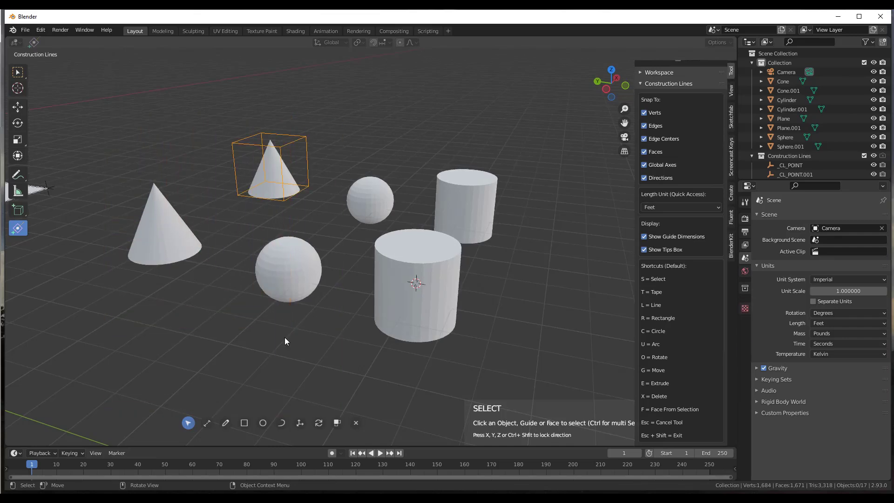
left_click_drag(78, 103, 288, 325)
left_click(171, 227)
left_click(104, 129)
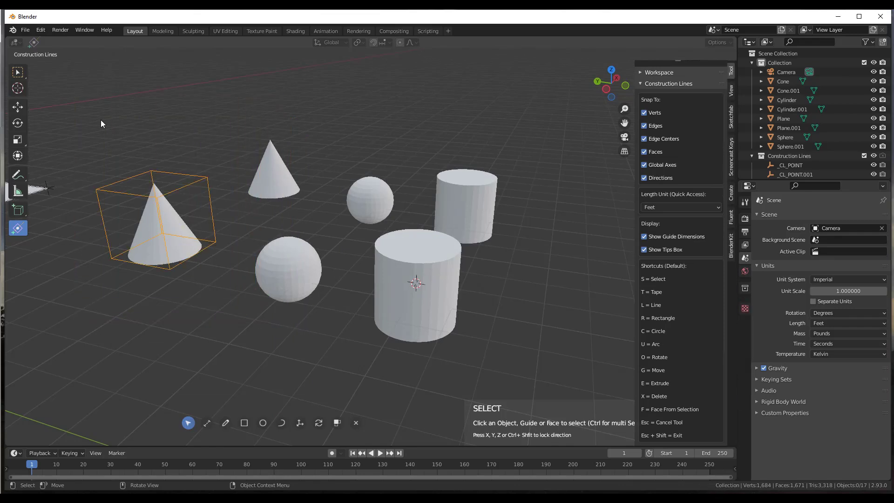
left_click_drag(84, 114, 278, 318)
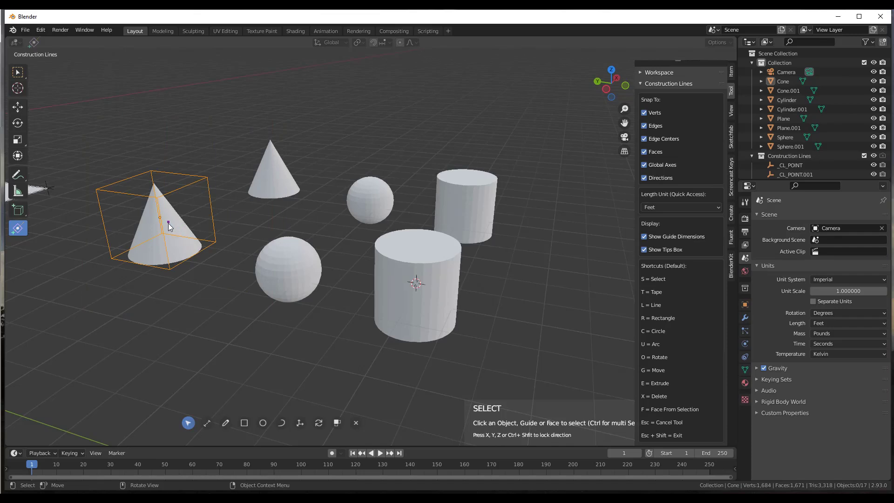
Step: Select both cones and the front sphere together with the Construction Lines Select tool
left_click(272, 352)
left_click_drag(285, 337, 111, 118)
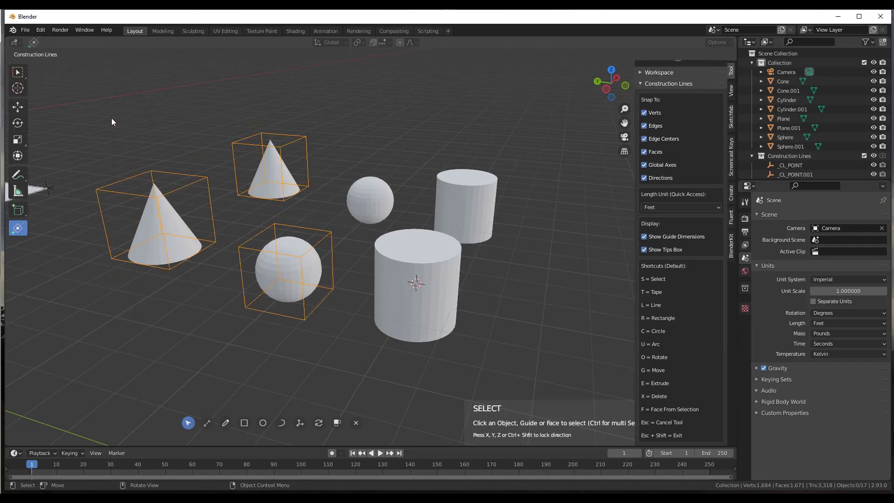
left_click(199, 262)
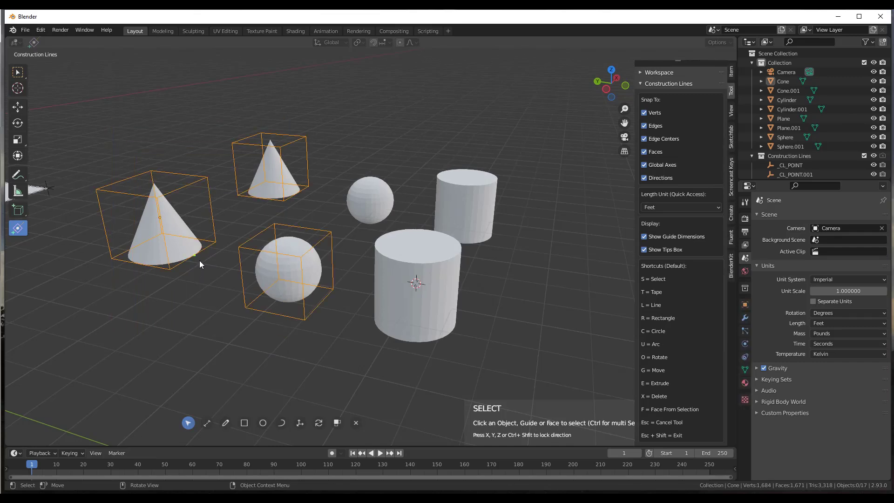
left_click(205, 264)
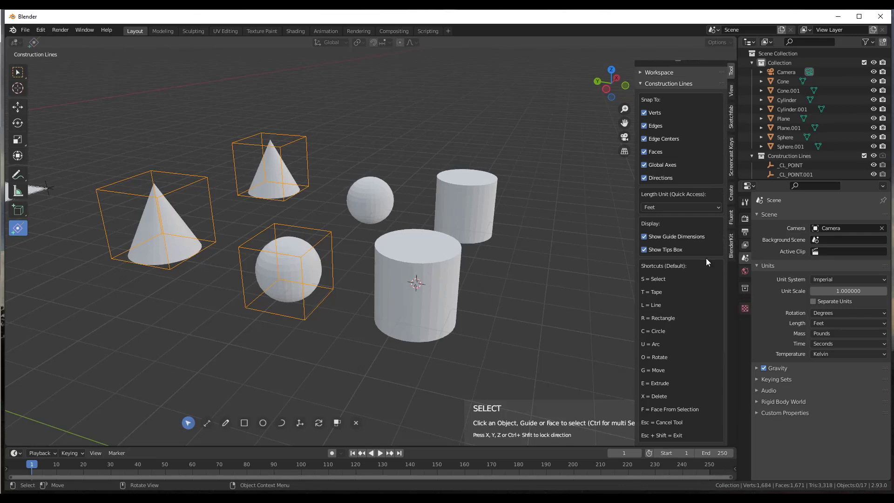
Step: Try to move the front cone with the Construction Lines Move tool while nothing is selected
key("g")
scroll(401, 219, "up", 2)
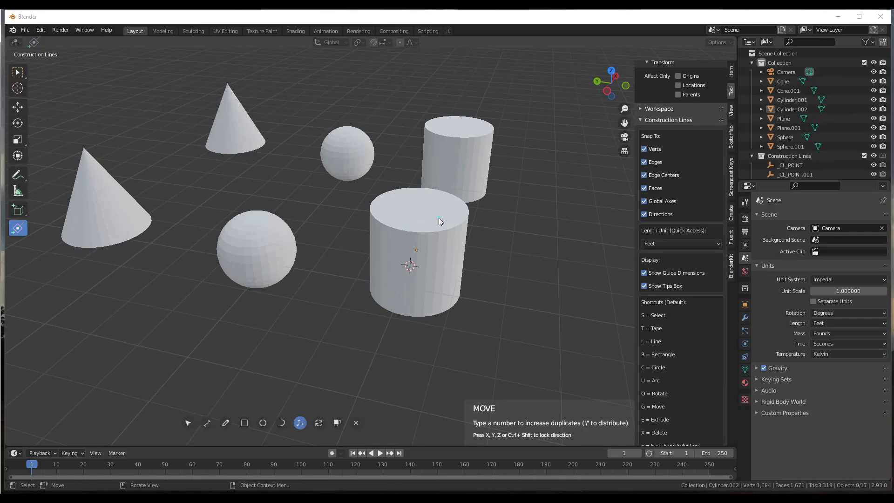
scroll(355, 234, "down", 3)
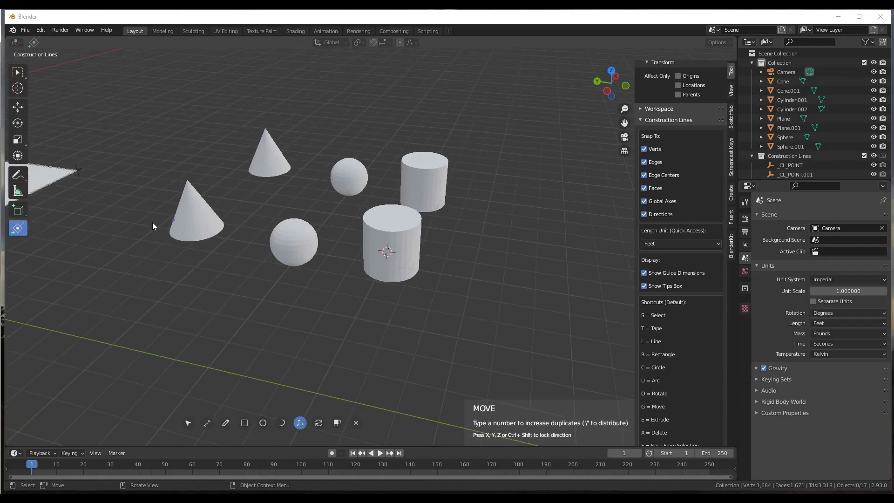
scroll(156, 224, "up", 3)
left_click(230, 208)
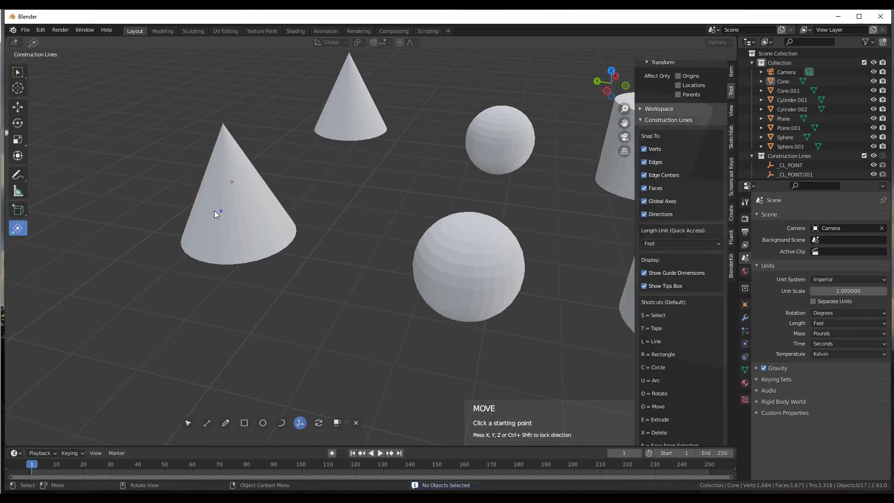
Step: Select the front cone and move it toward the front sphere, using a point on its base edge as the starting point
left_click(188, 423)
left_click(219, 225)
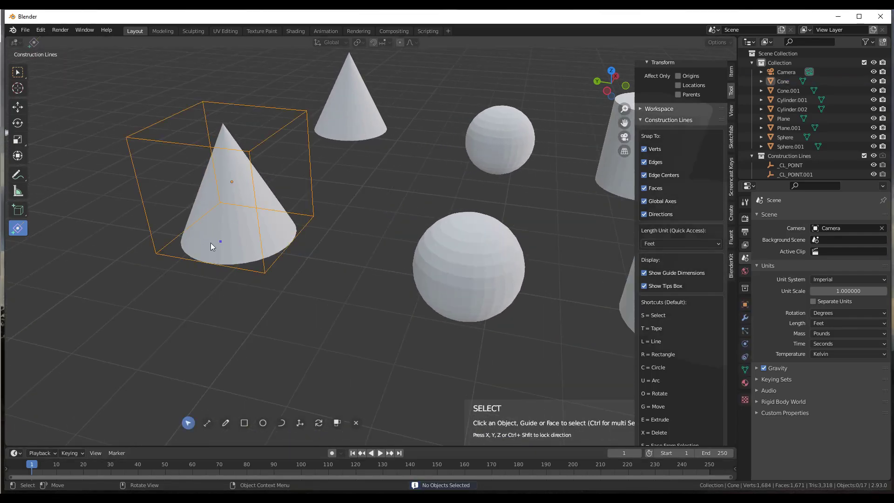
scroll(211, 242, "up", 5)
scroll(295, 240, "down", 5)
middle_click_drag(292, 223, 300, 222)
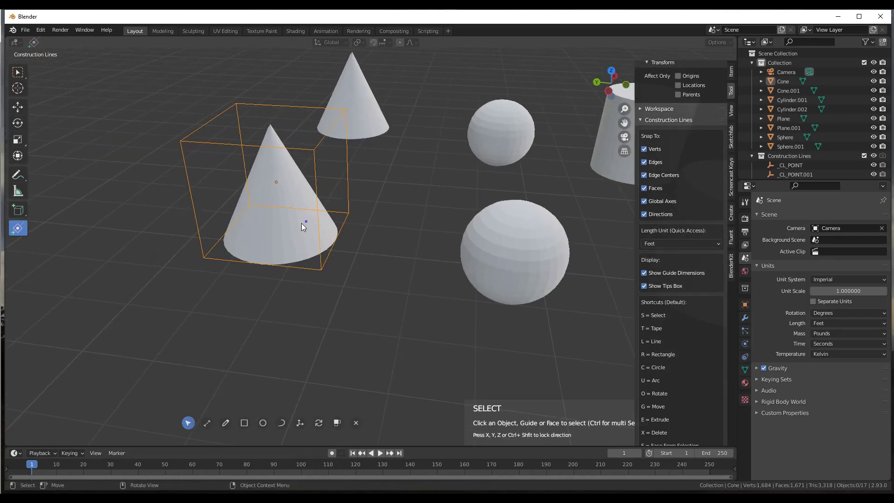
key("g")
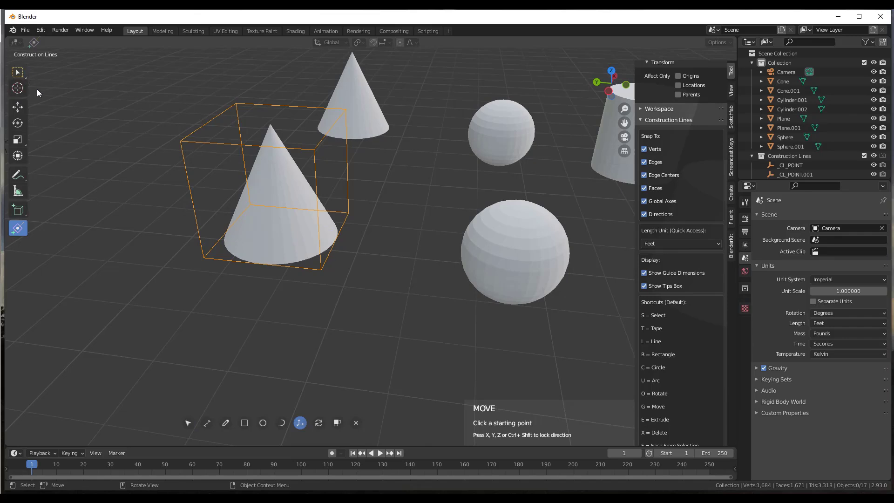
left_click(303, 259)
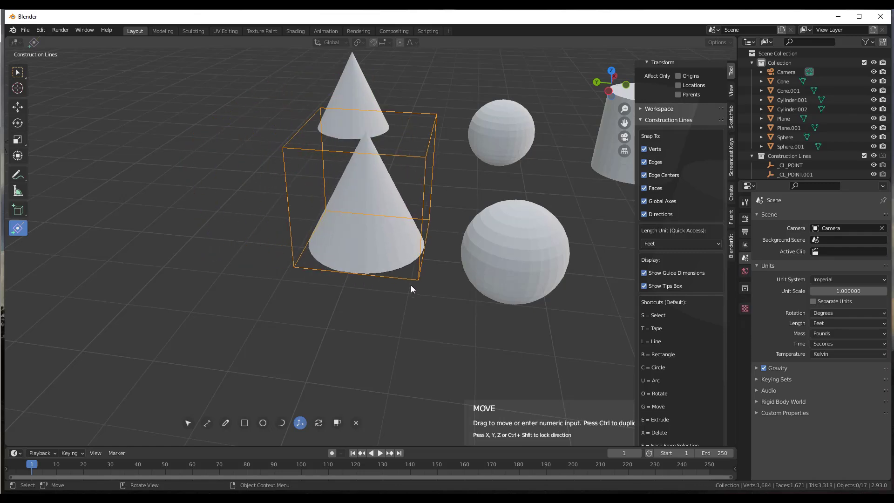
left_click(417, 286)
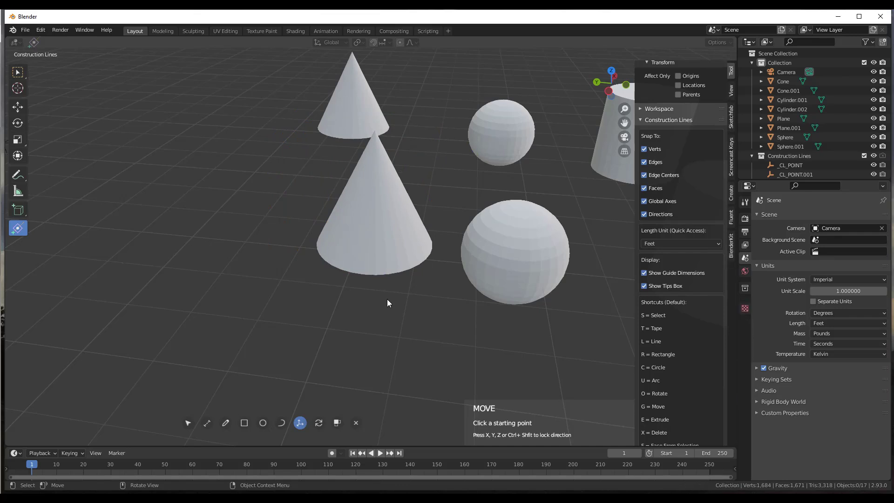
Step: Try moving the front cone from different grab points on its base edge and side face, cancelling each move
left_click(377, 271)
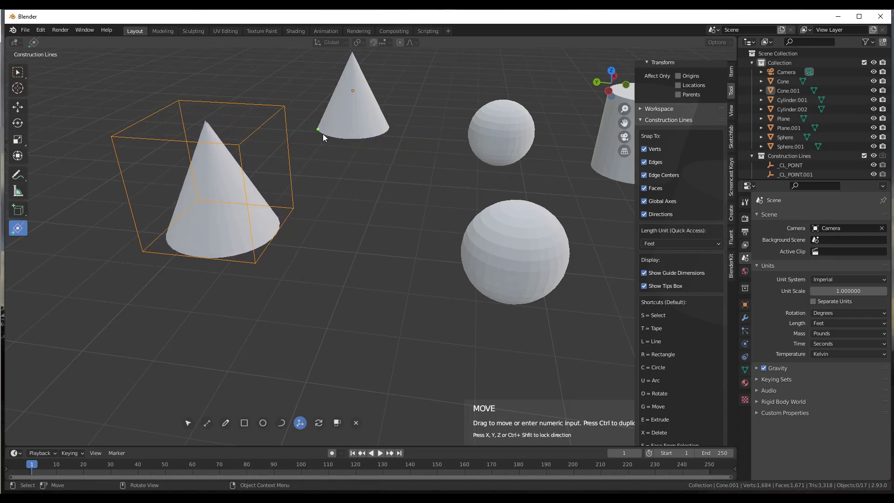
key("Escape")
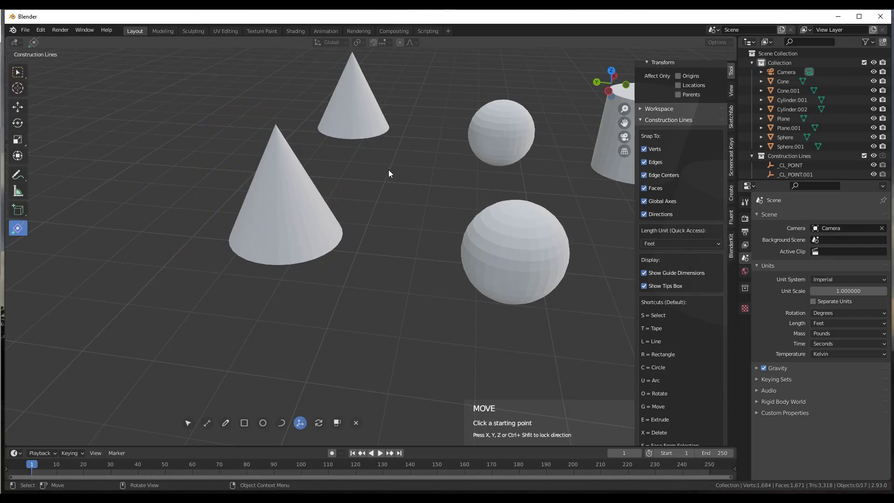
left_click(299, 219)
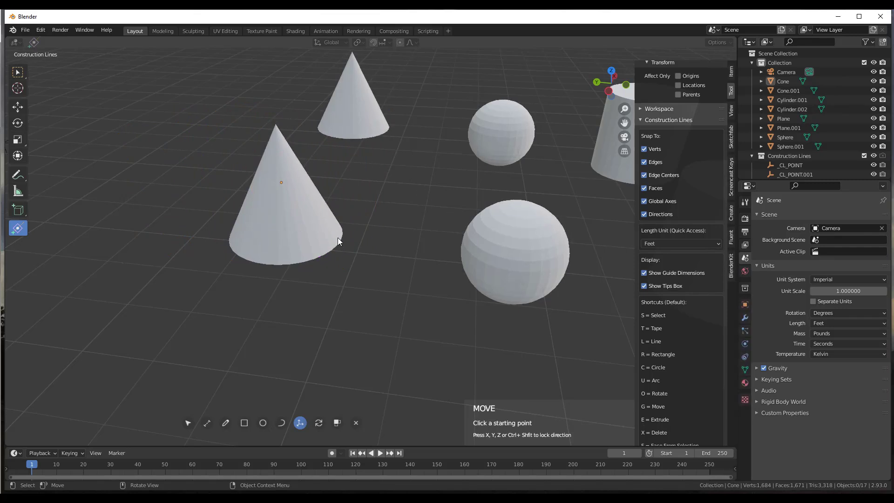
mouse_move(298, 242)
middle_mouse_down()
mouse_move(295, 219)
mouse_move(286, 236)
middle_mouse_up()
left_click(284, 227)
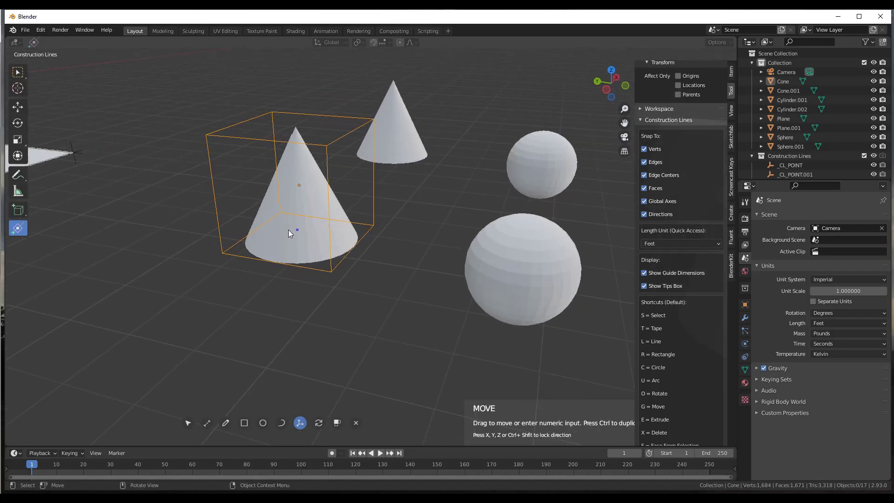
key("Escape")
Step: Select the front cone, enter Edit Mode and select all the vertices of its base
left_click(187, 423)
left_click(297, 222)
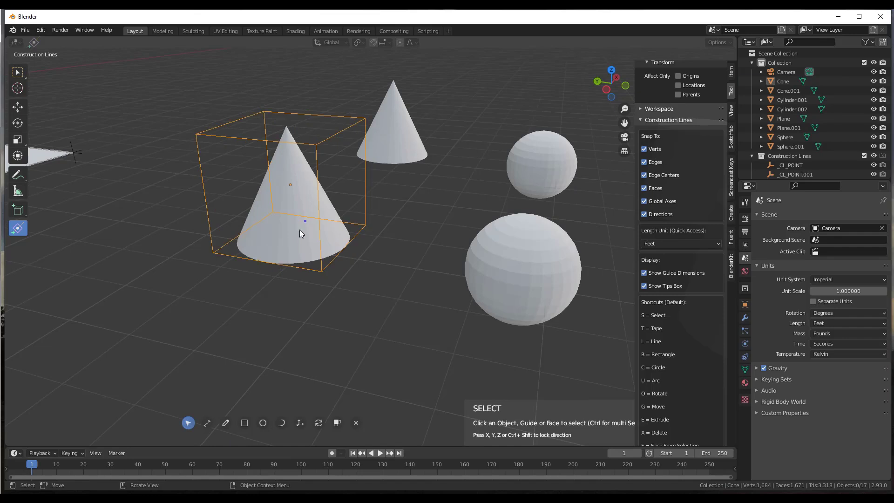
key("Tab")
middle_click_drag(300, 235, 275, 204)
left_click_drag(221, 251, 356, 274)
middle_click_drag(339, 271, 298, 252)
scroll(291, 268, "up", 2)
left_click(292, 264)
left_click(288, 267)
Step: Move the cone's selected base slightly downward with the Construction Lines Move tool and leave Edit Mode
left_click(299, 422)
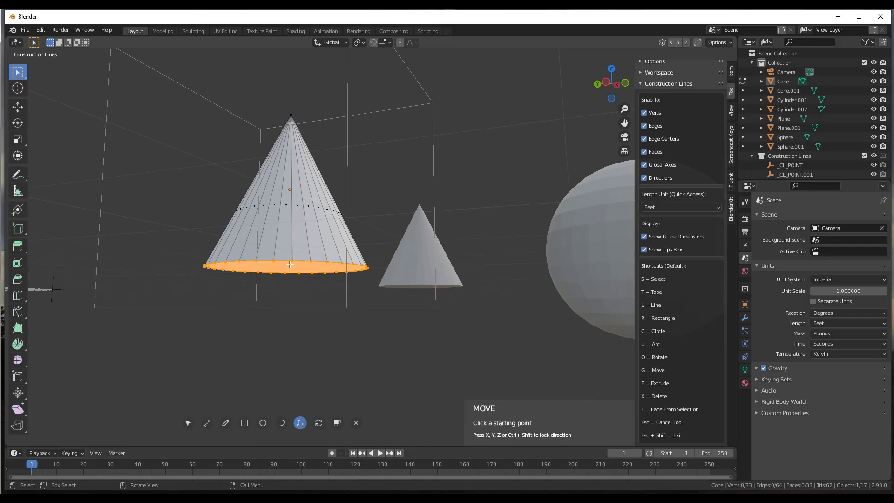
left_click_drag(291, 257, 403, 309)
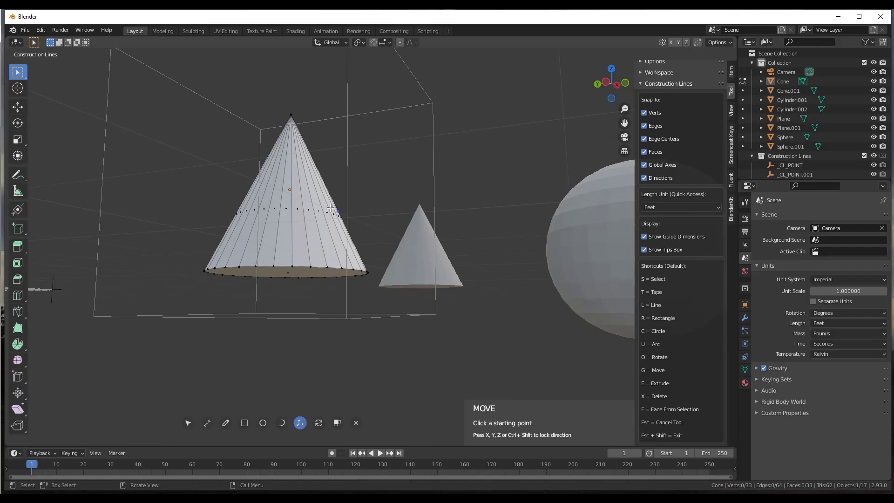
middle_click_drag(326, 200, 320, 234)
key("Tab")
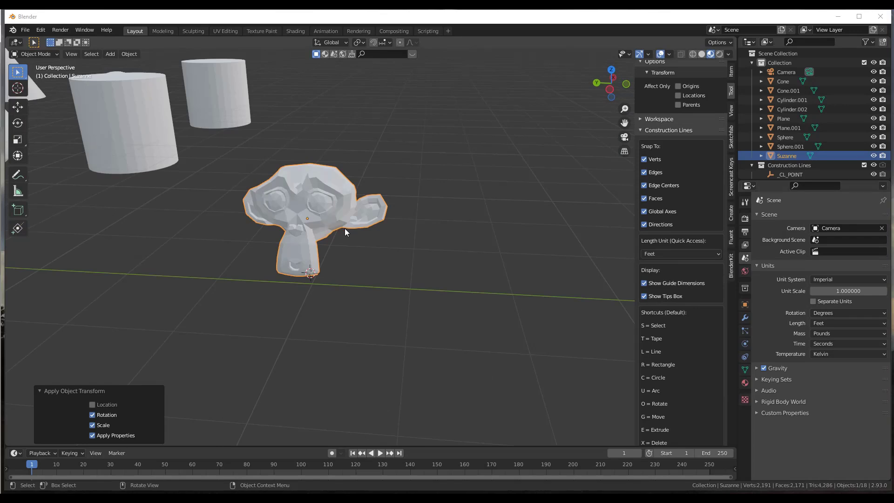
Step: Select the Suzanne monkey head and activate the Construction Lines tool
left_click(260, 258)
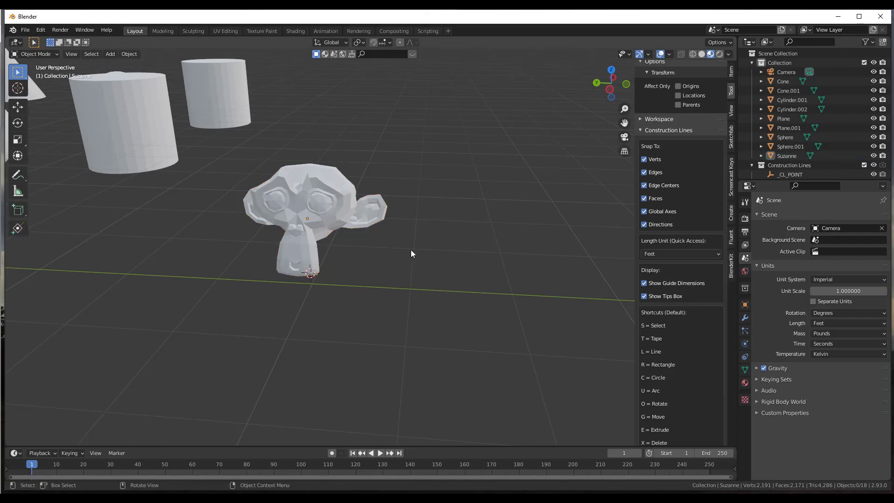
scroll(444, 212, "down", 4)
scroll(411, 222, "up", 3)
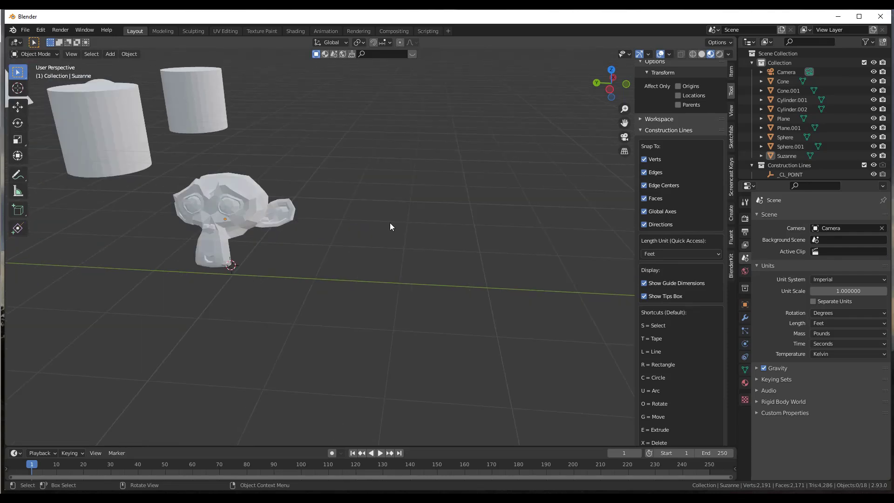
scroll(238, 209, "down", 1)
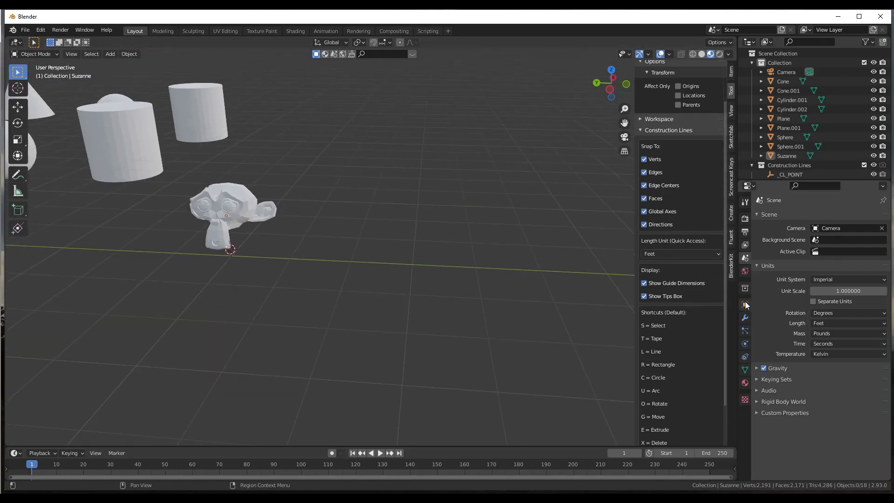
left_click(240, 196)
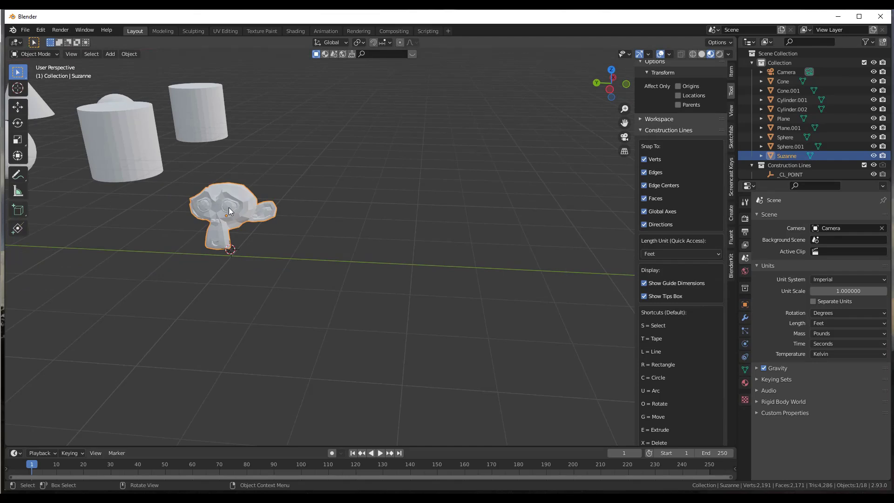
left_click(17, 229)
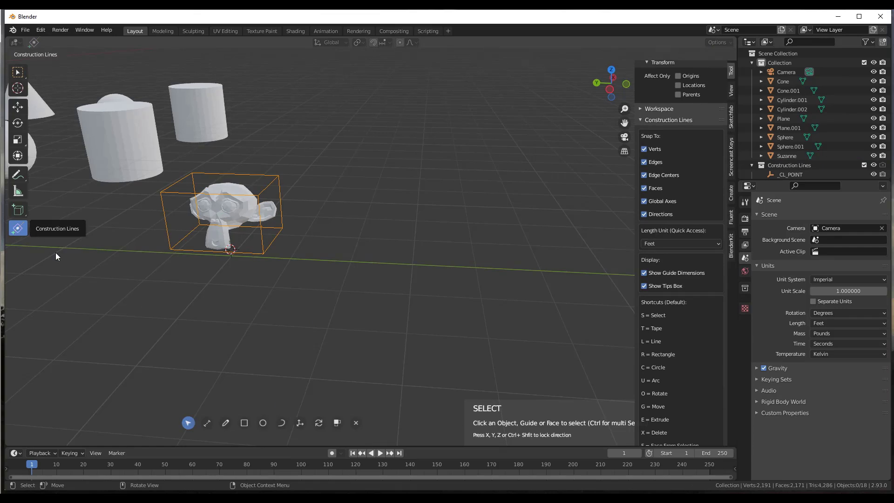
Step: Duplicate the monkey head along the Y axis with the Construction Lines Move tool, using a point under its chin as the start
left_click(303, 426)
left_click(224, 247)
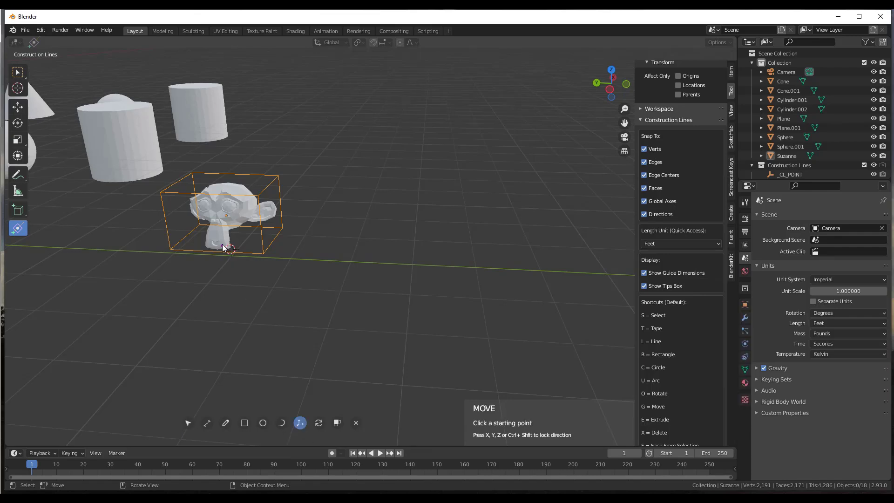
scroll(221, 245, "up", 2)
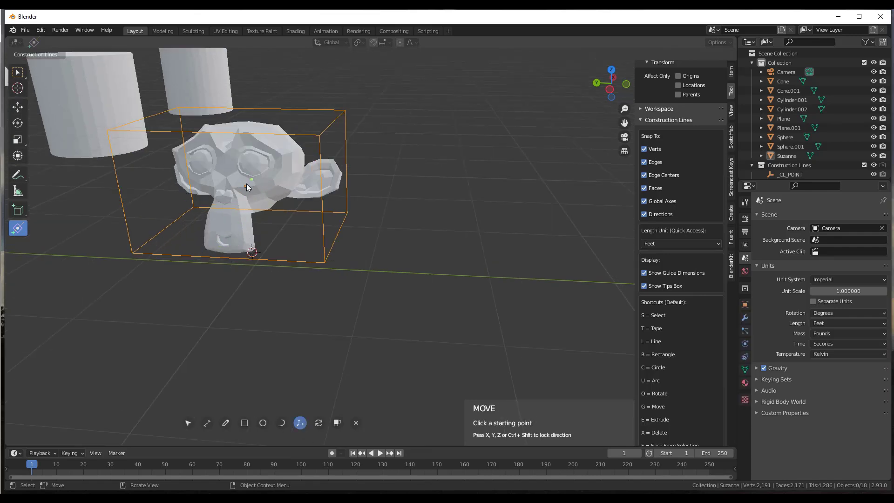
scroll(249, 182, "up", 2)
left_click(246, 254)
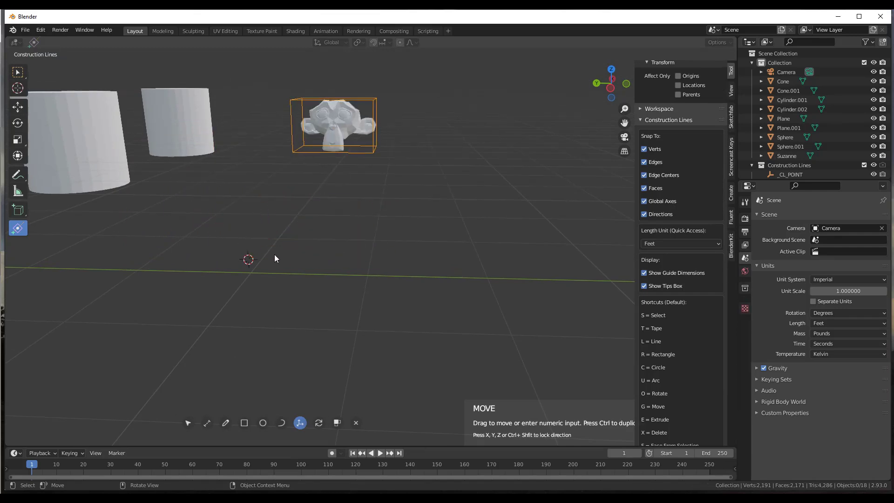
left_click(418, 254)
scroll(418, 247, "down", 5)
scroll(443, 241, "up", 4)
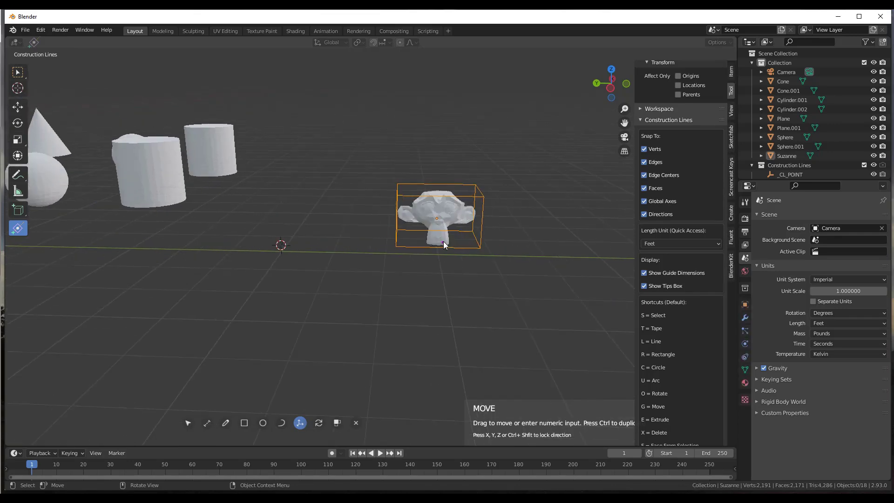
scroll(428, 236, "down", 4)
scroll(428, 237, "up", 3)
mouse_move(442, 236)
left_mouse_down()
mouse_move(325, 231)
mouse_move(409, 233)
mouse_move(329, 230)
mouse_move(370, 233)
mouse_move(335, 239)
left_mouse_up()
key("ctrl")
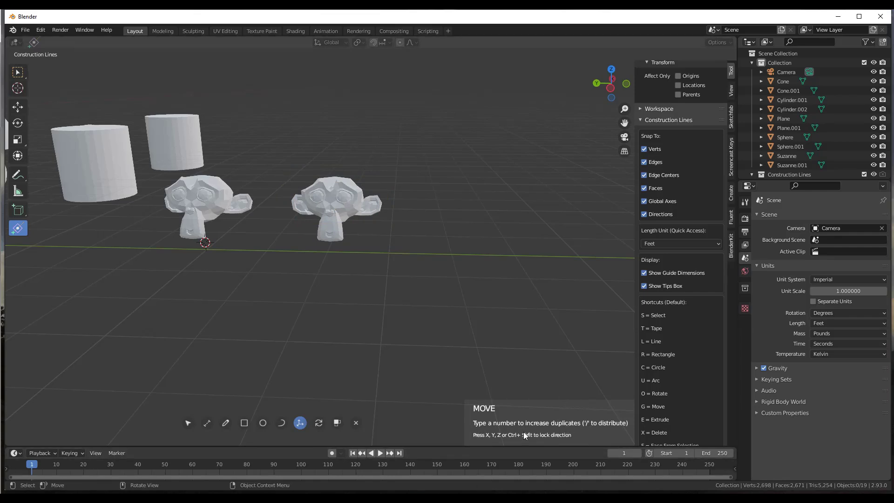
Step: Increase the number of monkey head duplicates to 4 along the same direction
scroll(393, 242, "down", 3)
scroll(332, 254, "up", 3)
scroll(319, 252, "down", 1)
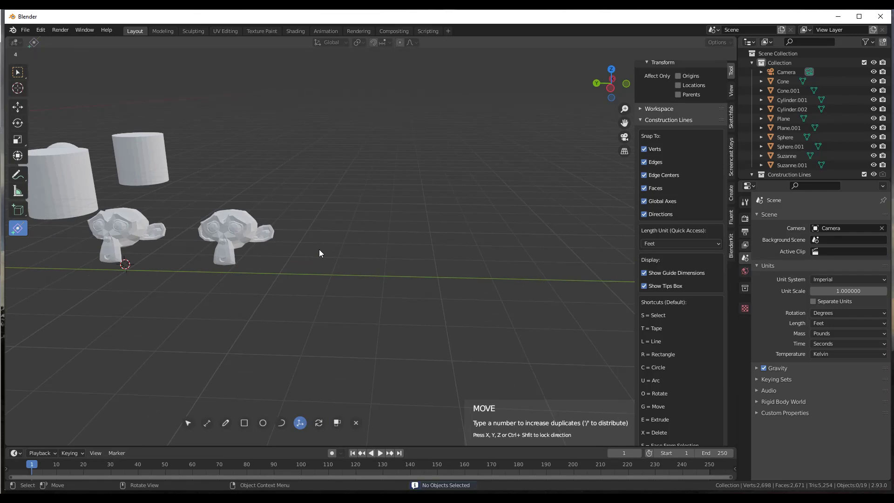
key("Return")
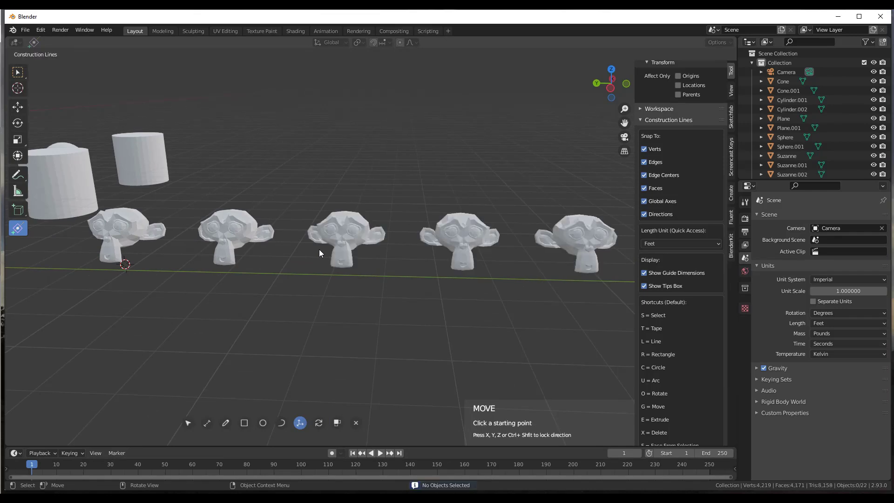
scroll(287, 252, "down", 3)
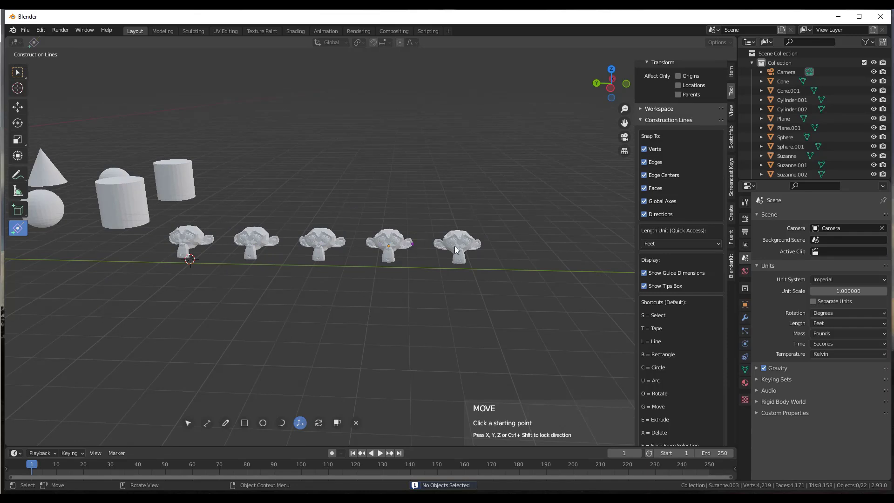
Step: From a top view, duplicate the original monkey head along the X axis to place a copy in front of it
middle_click_drag(265, 246, 349, 151)
left_click(198, 235)
left_click(336, 137)
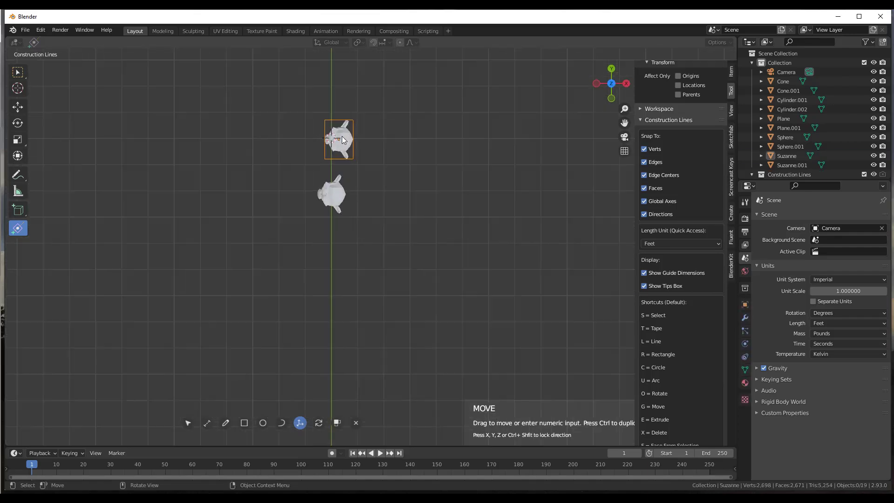
left_click_drag(312, 135, 205, 120)
middle_click_drag(188, 233, 161, 327)
Step: Select the new front monkey head and place a duplicate of it far along the Y direction
key("s")
left_click(188, 302)
key("m")
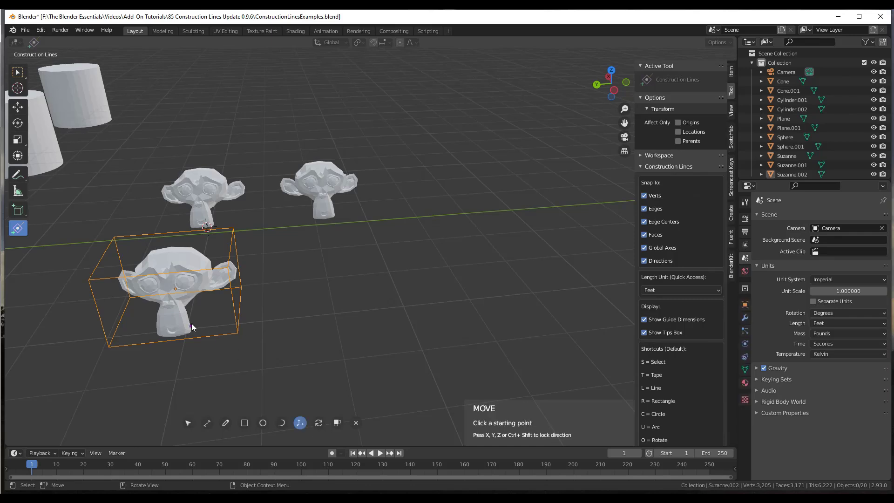
left_click_drag(186, 326, 579, 261)
scroll(577, 260, "down", 3)
scroll(573, 251, "up", 2)
key("ctrl")
left_click(567, 315)
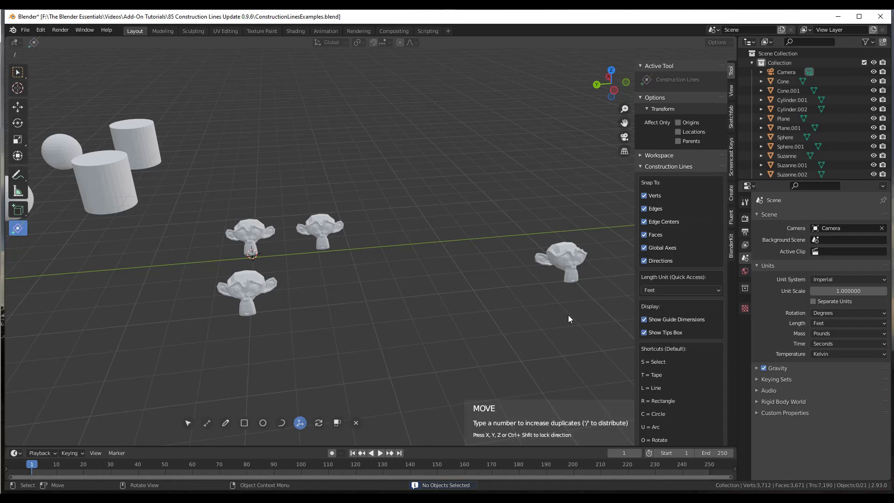
Step: Distribute the duplicates with "/" so three more monkey heads are evenly spaced between the front head and its distant copy
key("Return")
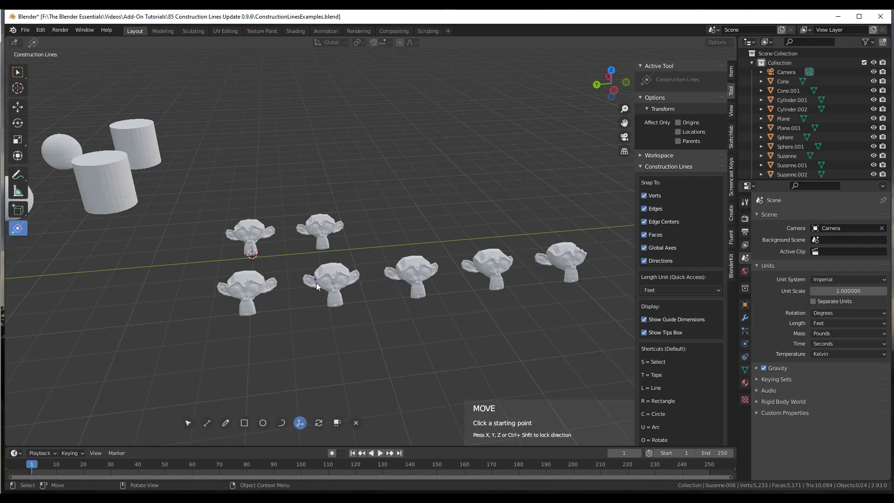
middle_click_drag(378, 301, 417, 287)
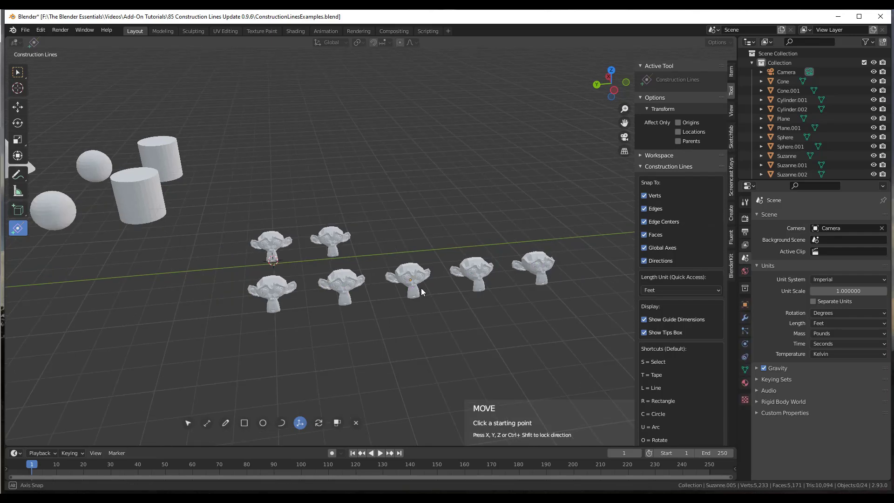
scroll(468, 302, "up", 5)
scroll(319, 293, "down", 4)
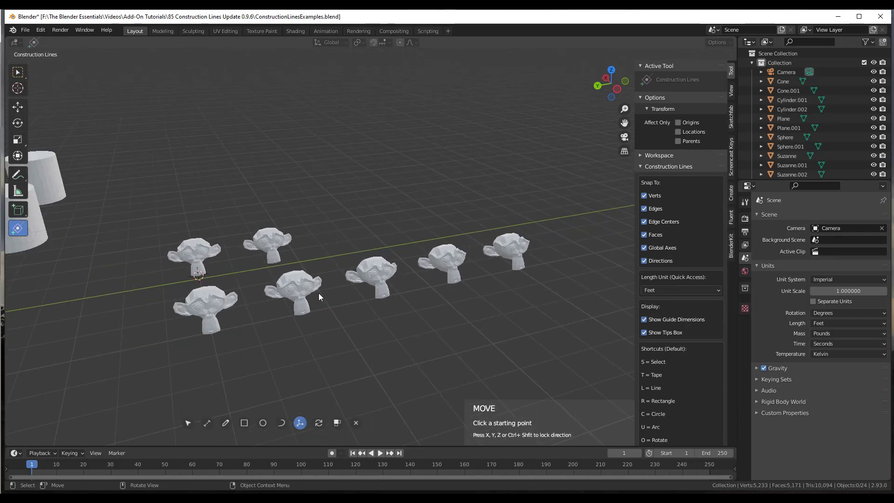
scroll(410, 318, "up", 2)
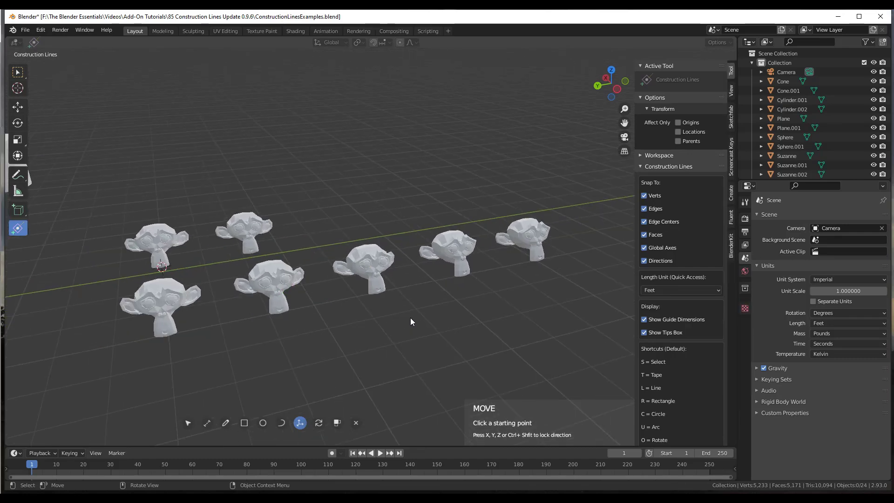
scroll(435, 286, "down", 2)
scroll(473, 276, "up", 1)
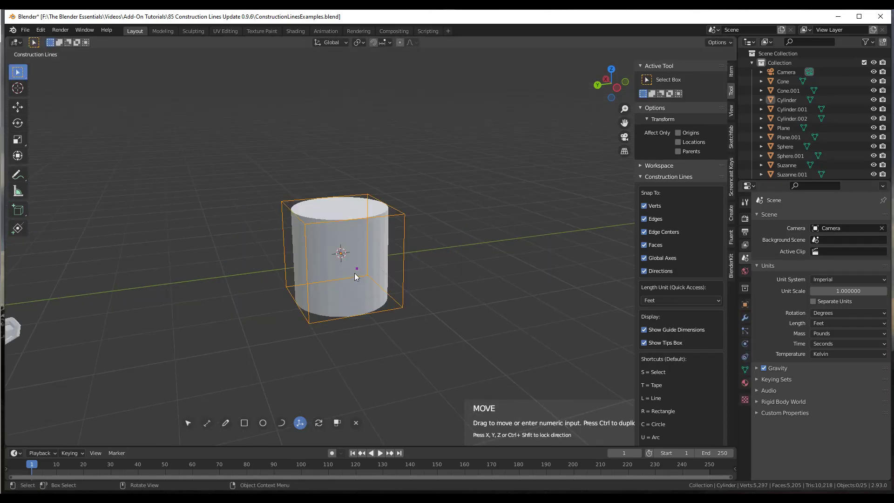
Step: Try moving the whole cylinder vertically and set it back down at the 3D cursor
left_click(356, 267)
scroll(345, 263, "up", 3)
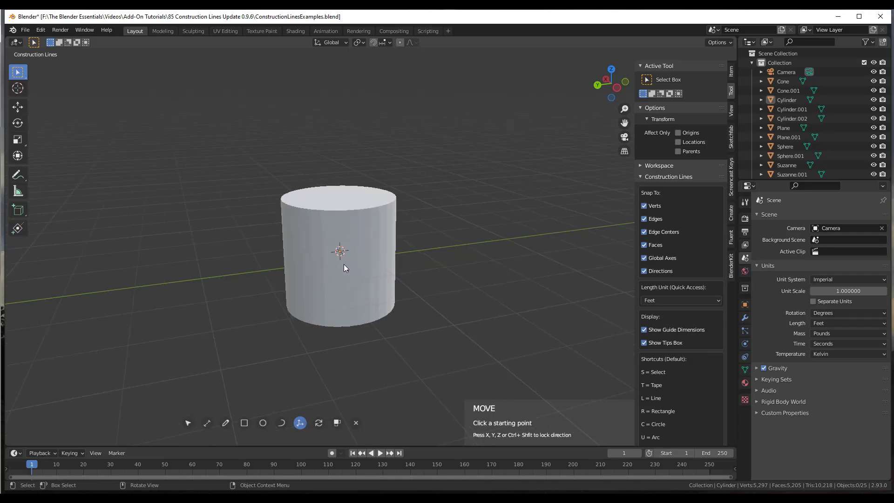
left_click(342, 268)
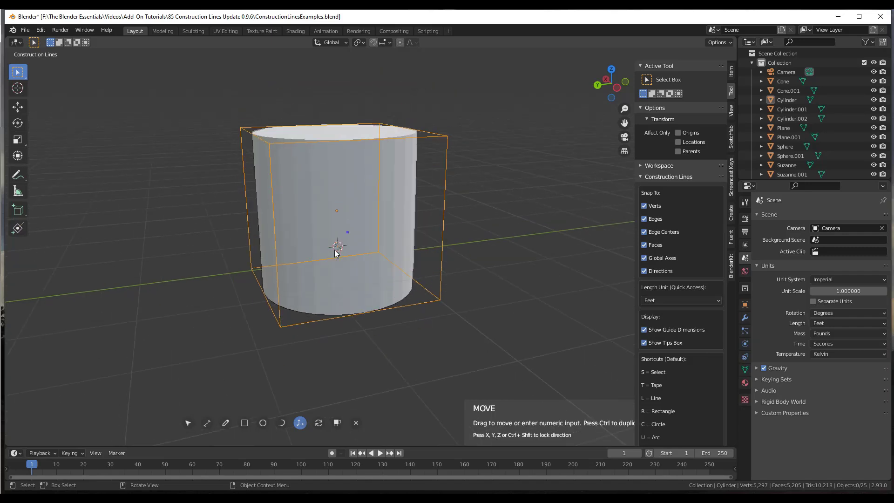
left_click(334, 252)
left_click(342, 231)
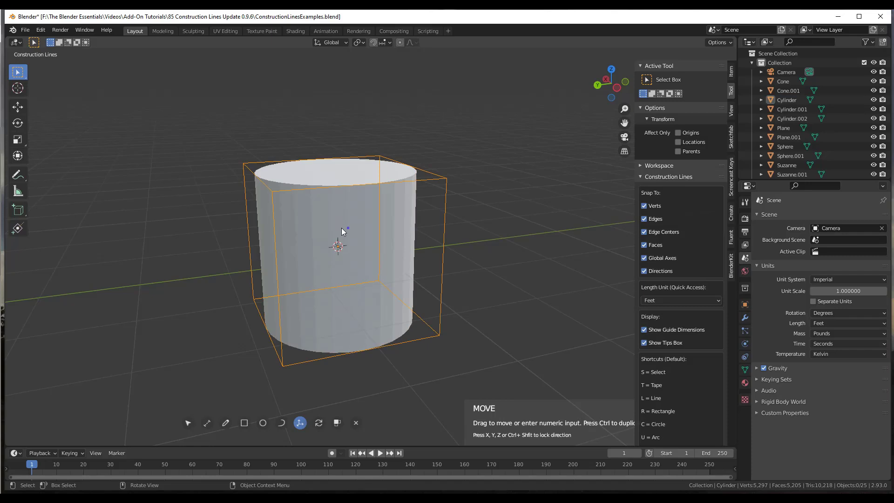
left_click(342, 231)
Step: Select the cylinder with the Select tool, enter its edit mode and select its top face
key("s")
left_click(351, 250)
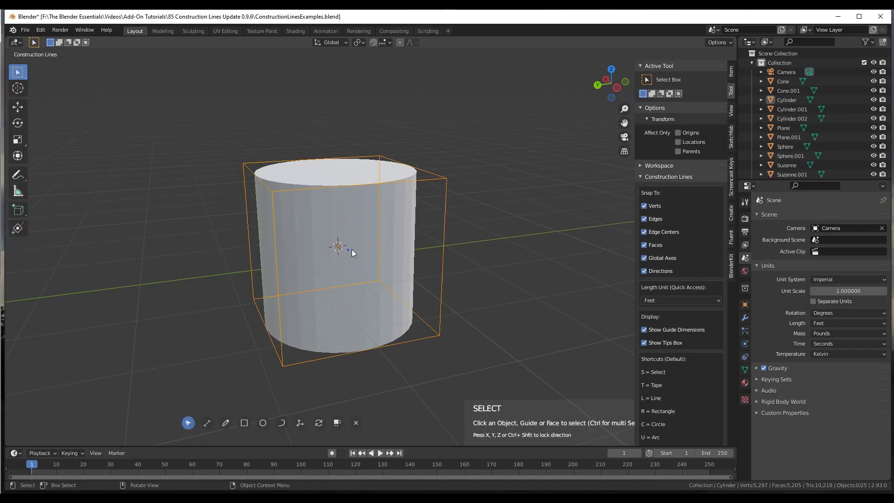
key("Tab")
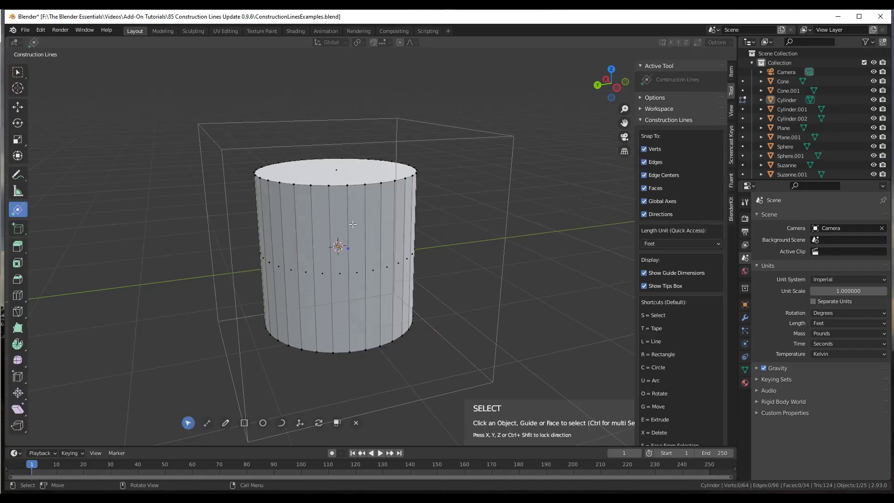
left_click(341, 169)
scroll(354, 172, "up", 4)
scroll(354, 173, "down", 2)
Step: Duplicate the cylinder's top face straight down to near its base with the Move tool
left_click(299, 423)
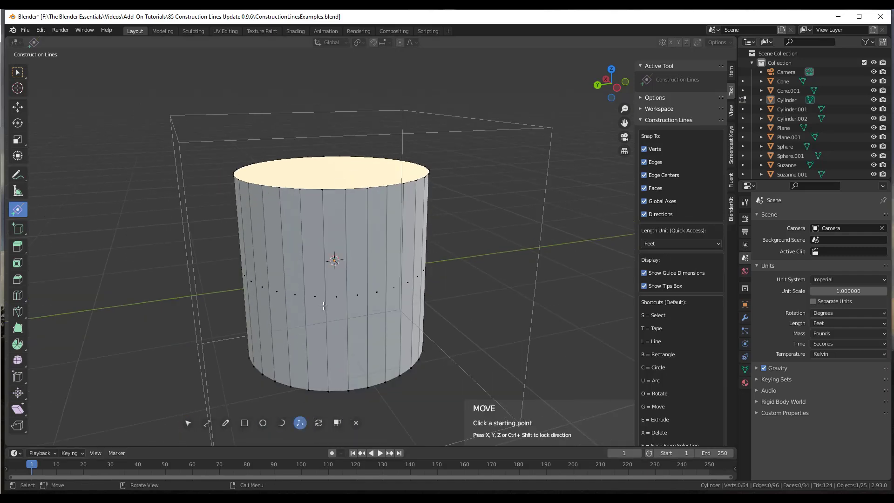
left_click(346, 189)
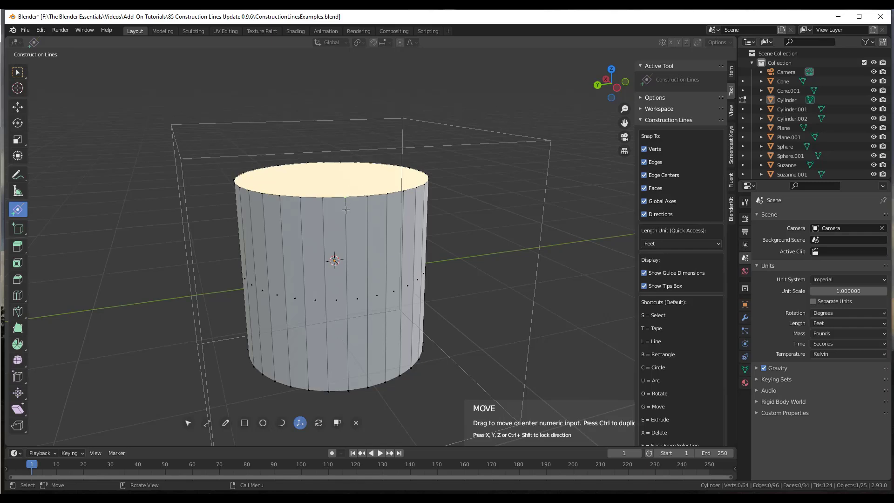
key("ctrl")
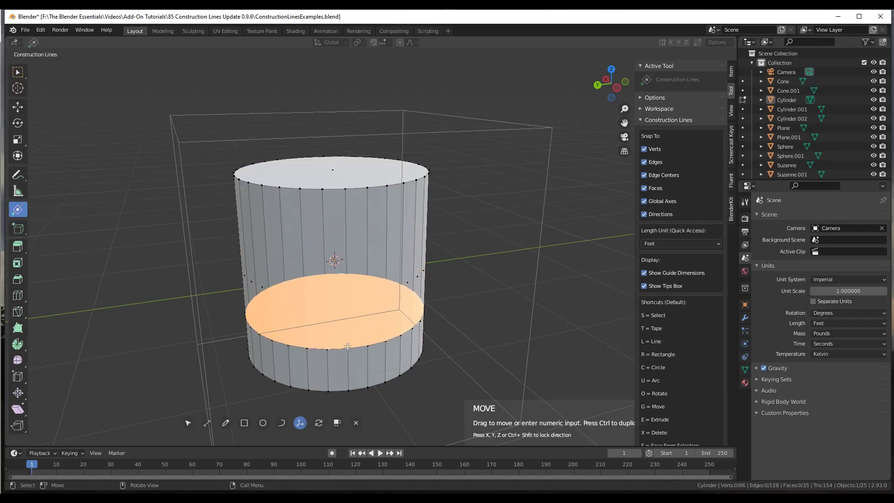
key("ctrl")
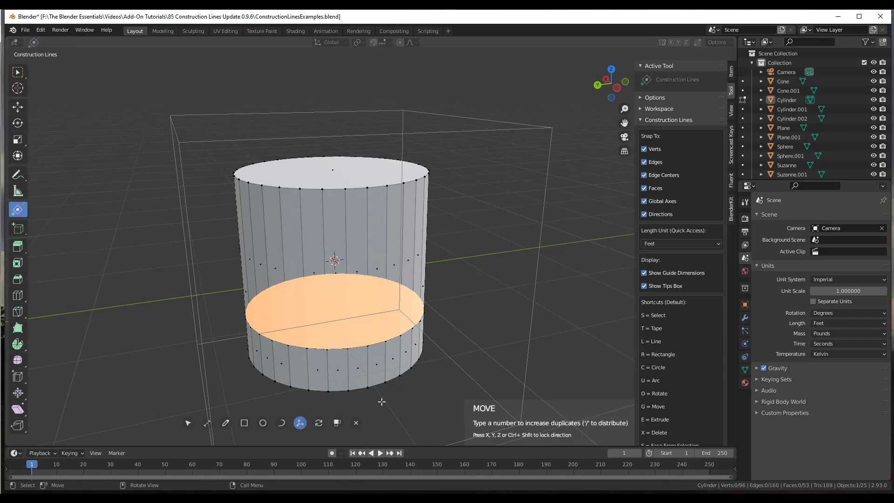
Step: Distribute the duplicated face inside the cylinder by entering "/5"
middle_click_drag(375, 363, 354, 348)
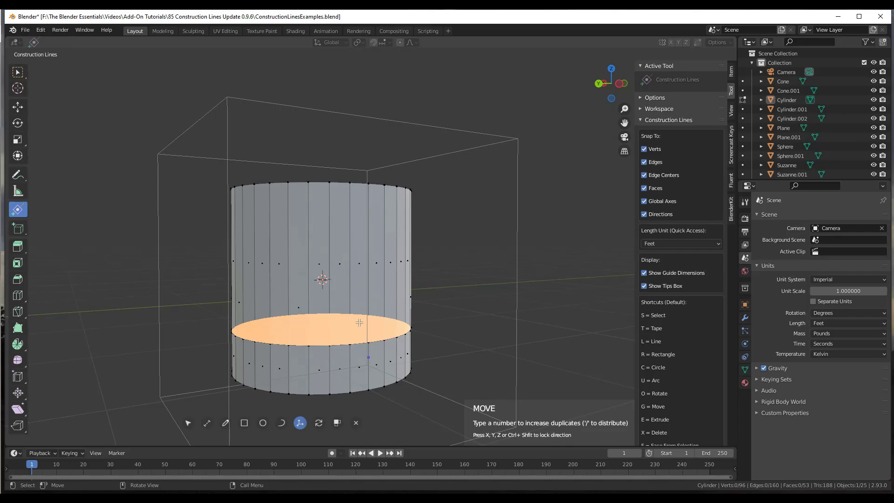
middle_click_drag(363, 287, 362, 280)
type("/5")
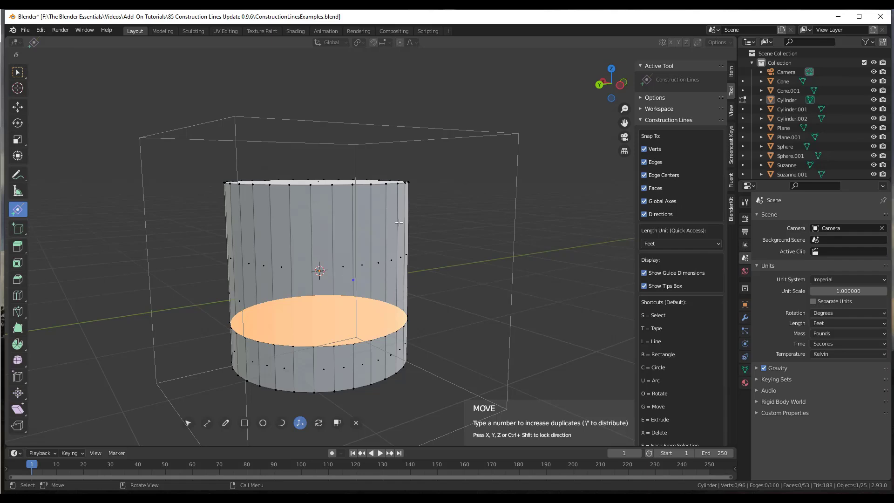
key("Return")
Step: Examine the evenly distributed divisions around the cylinder from several angles
middle_click_drag(341, 264, 369, 279)
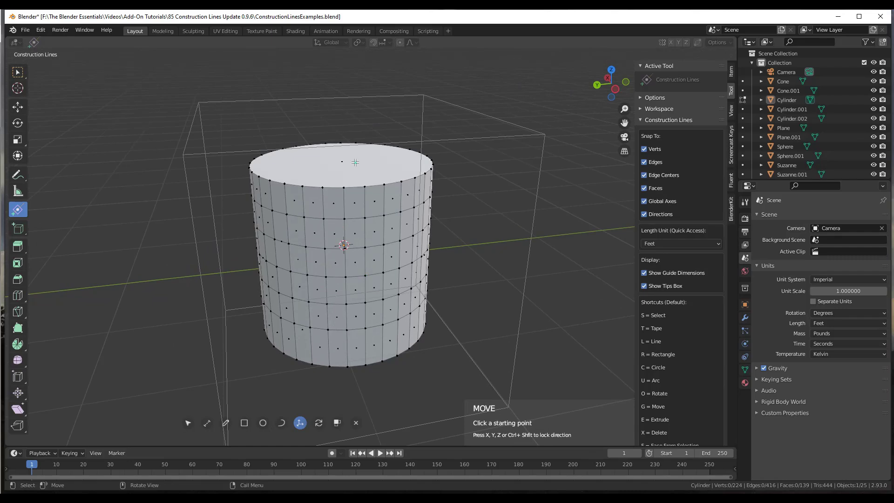
middle_click_drag(377, 185, 254, 188)
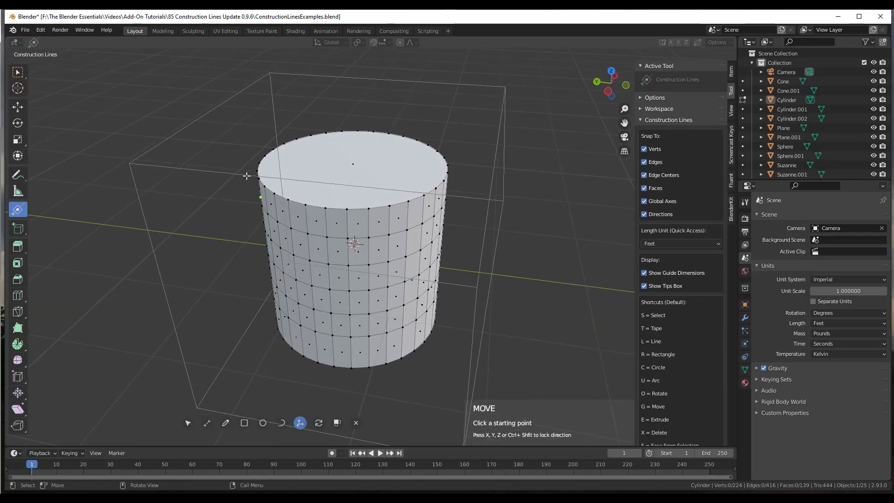
scroll(378, 247, "down", 2)
middle_click_drag(377, 247, 343, 212)
scroll(357, 287, "up", 3)
middle_click_drag(353, 269, 372, 261)
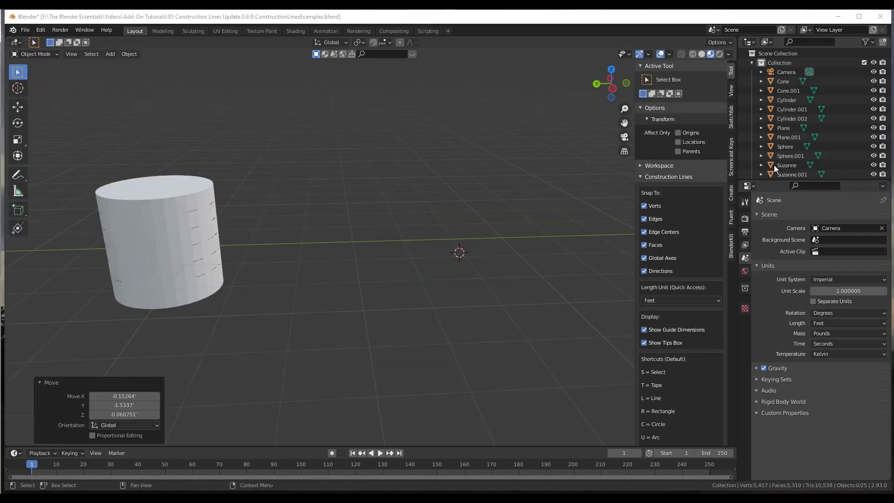
Step: Open the preferences at the Construction Lines add-on's settings
middle_click_drag(605, 219, 147, 262)
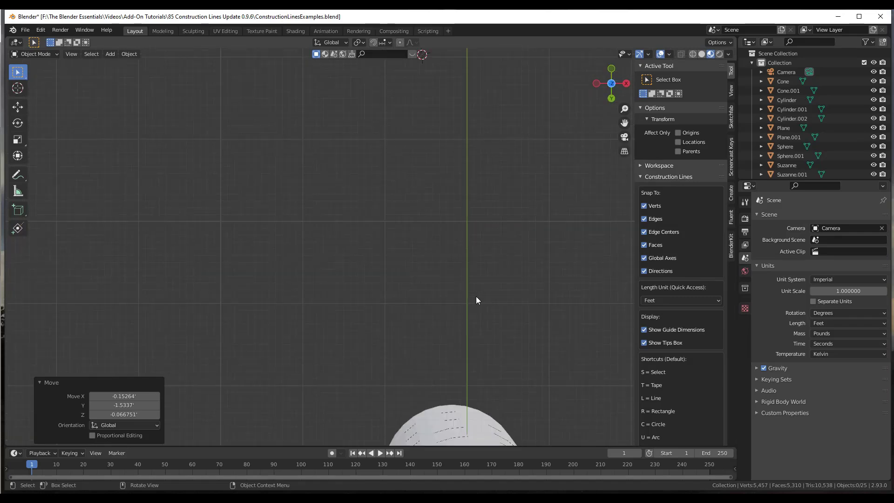
middle_click_drag(316, 297, 406, 279)
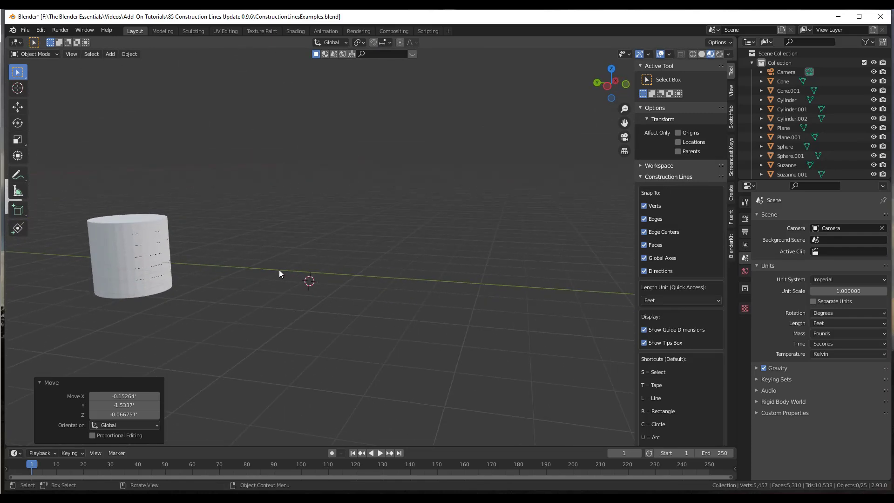
left_click(41, 29)
left_click(63, 163)
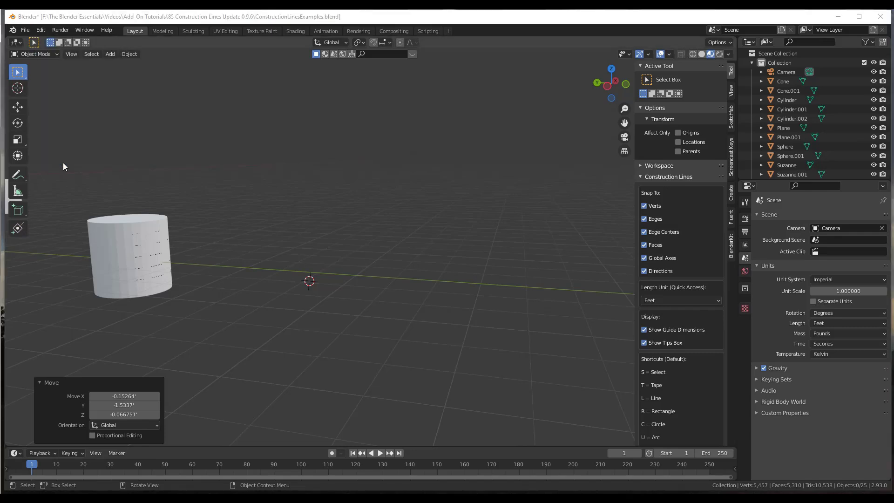
scroll(171, 149, "down", 3)
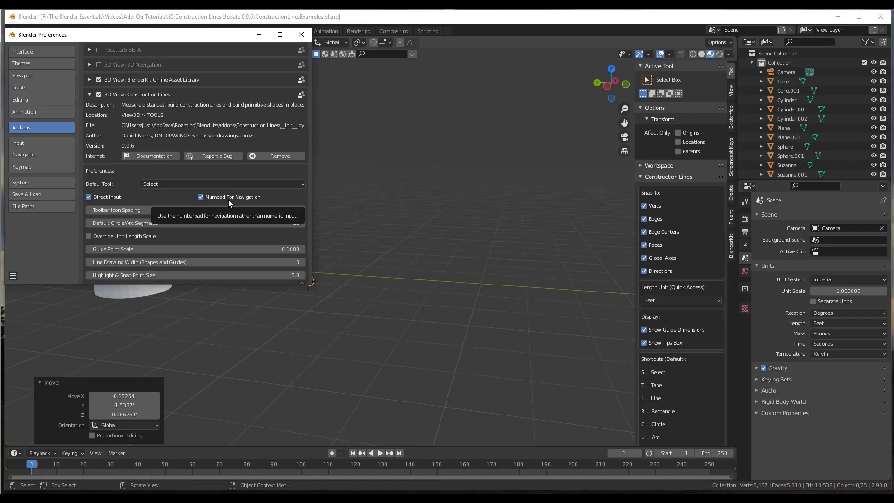
Step: Review the Construction Lines preferences, including numpad navigation, guide point scale, snapping radius and interface colours
scroll(246, 228, "down", 2)
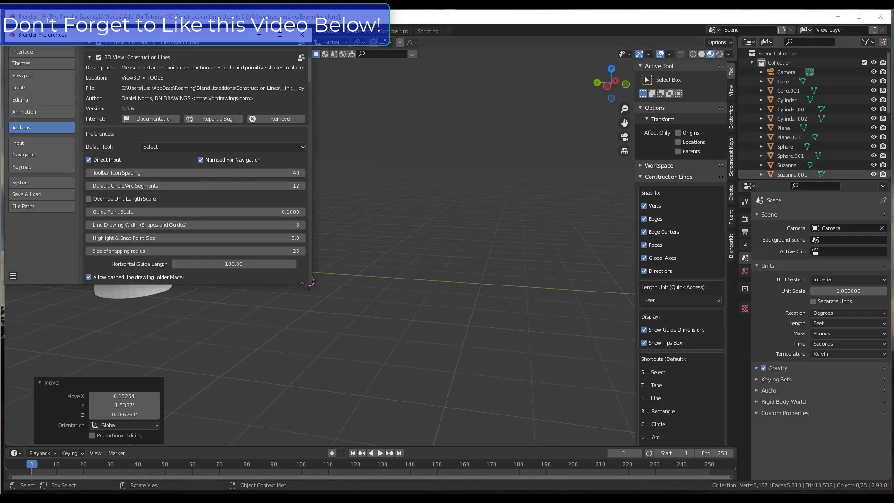
scroll(155, 171, "up", 2)
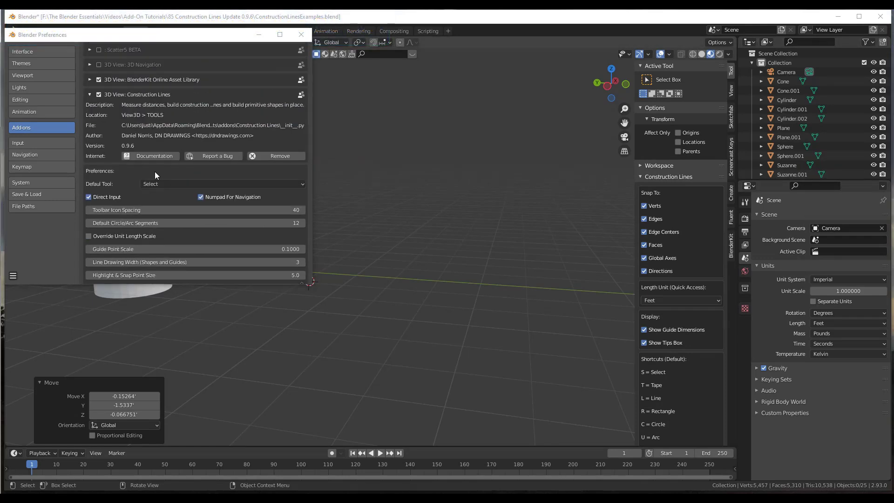
scroll(188, 188, "down", 3)
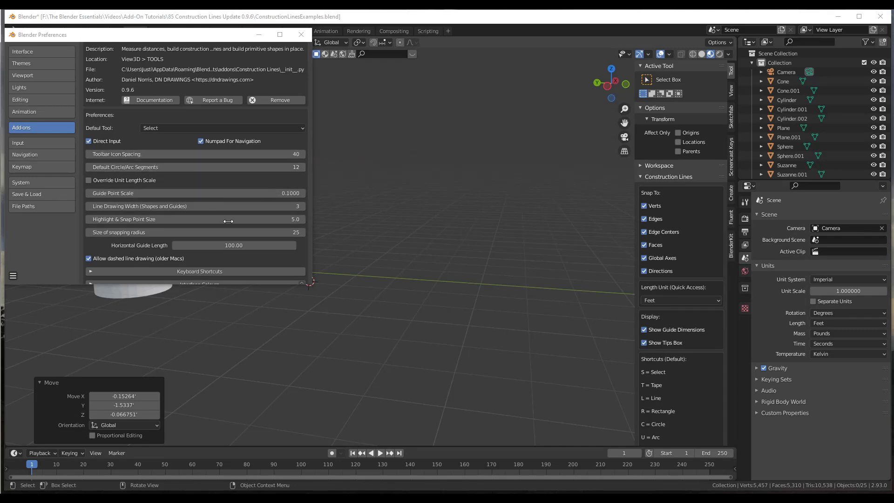
scroll(214, 228, "down", 2)
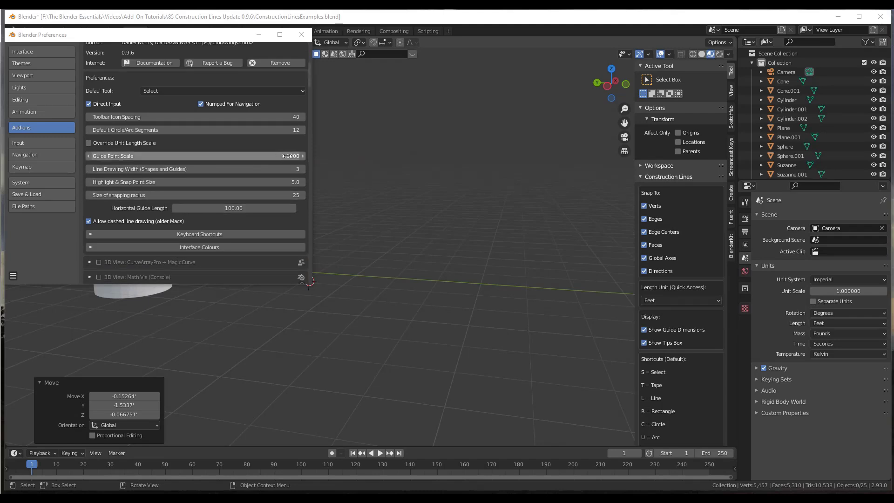
scroll(251, 191, "down", 2)
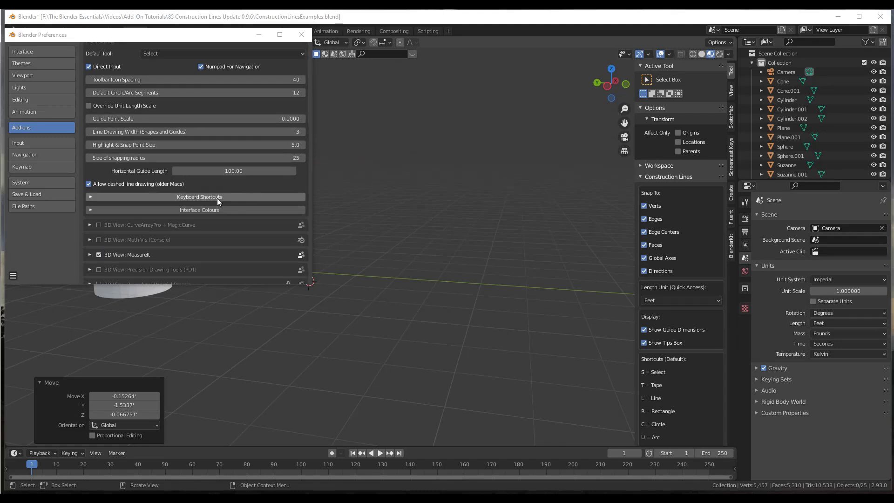
Step: Expand the add-on's keyboard shortcuts and look through the keys that can be assigned to Move
left_click(216, 198)
scroll(215, 198, "down", 4)
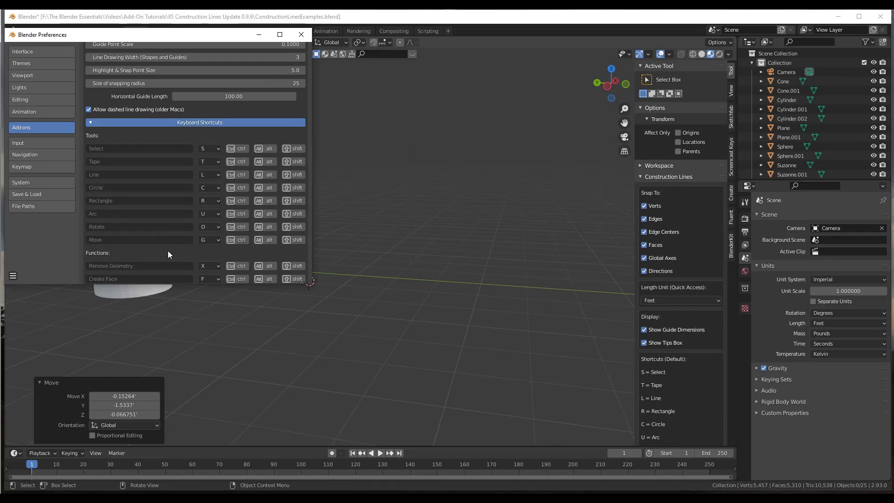
left_click(211, 239)
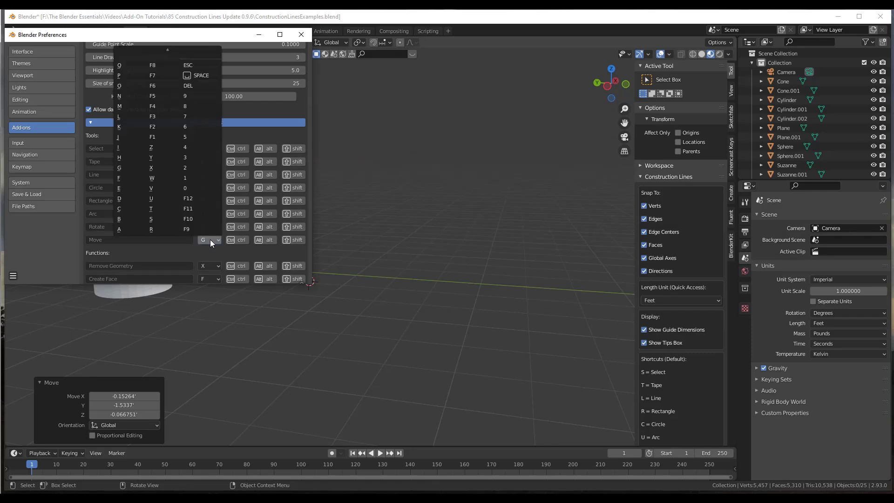
left_click(210, 239)
scroll(158, 243, "down", 4)
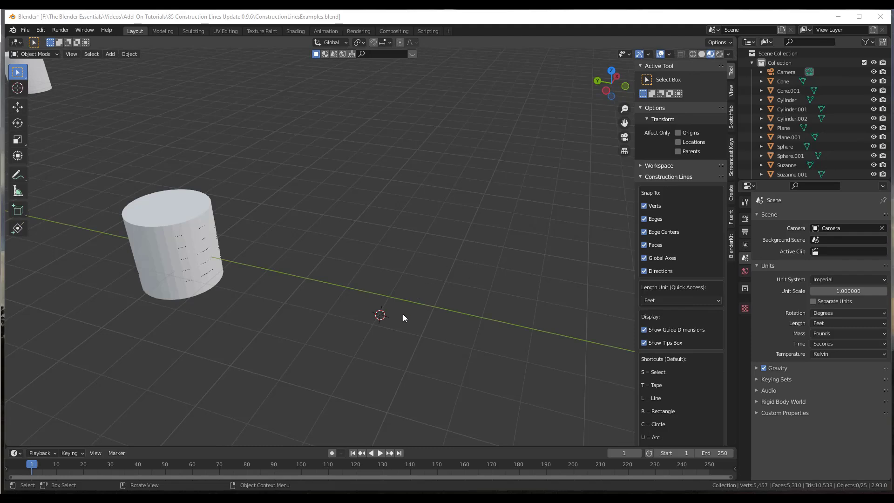
Step: Activate Construction Lines and draw a 5 ft line along the X axis, starting at the 3D cursor
left_click(18, 228)
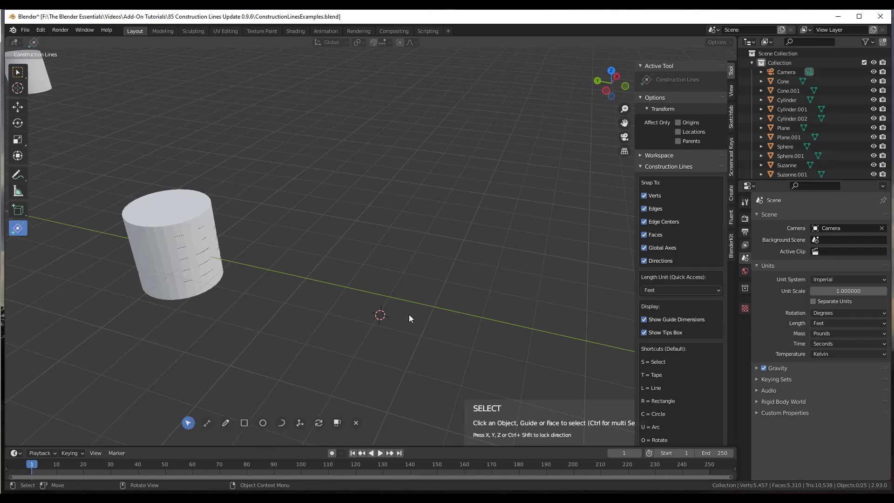
left_click(225, 422)
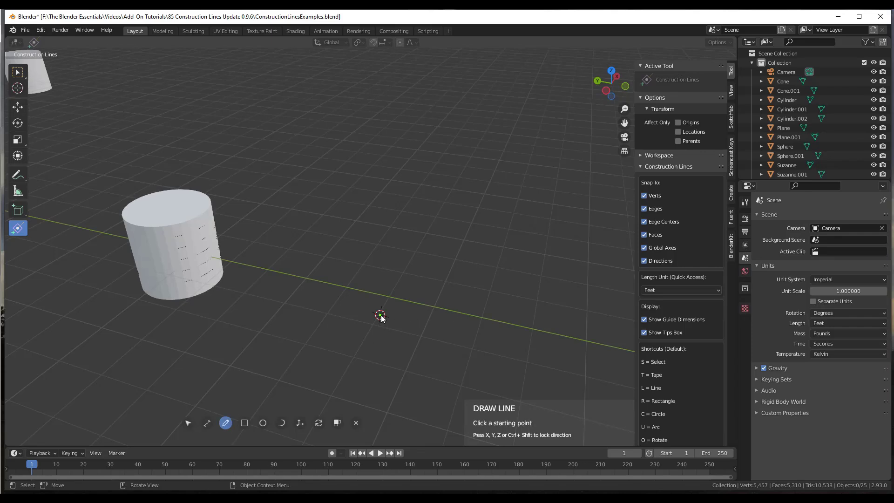
left_click(380, 315)
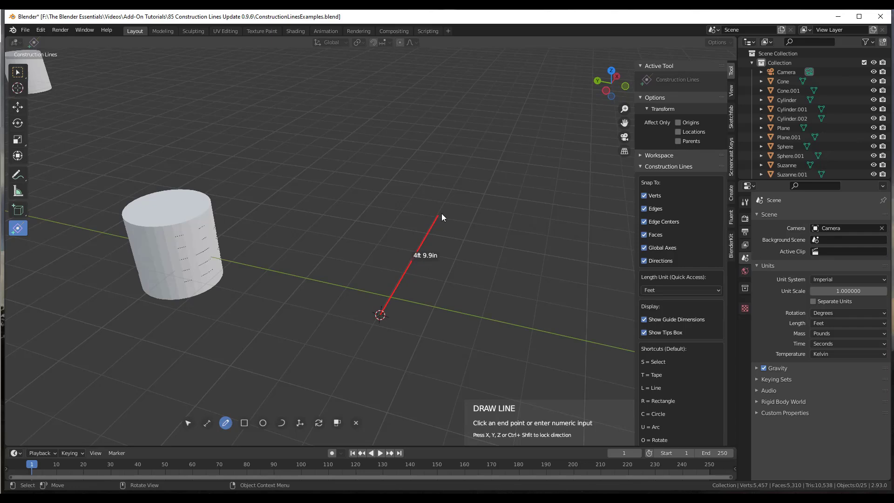
type("5")
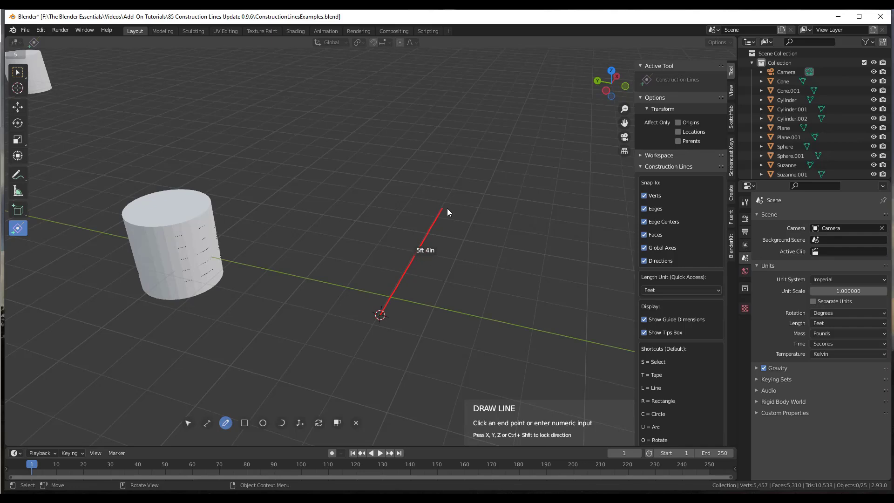
key("Return")
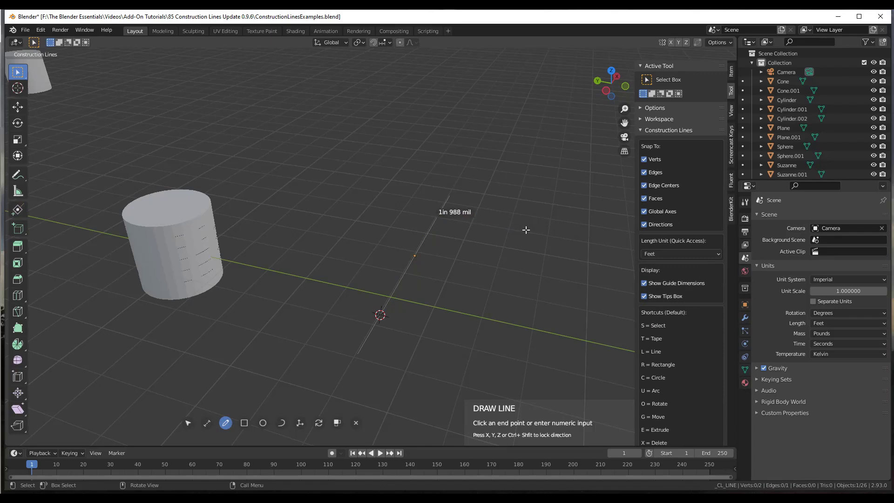
Step: Continue the line through two freehand corners and close it at the starting point to form a four-sided face
left_click(554, 235)
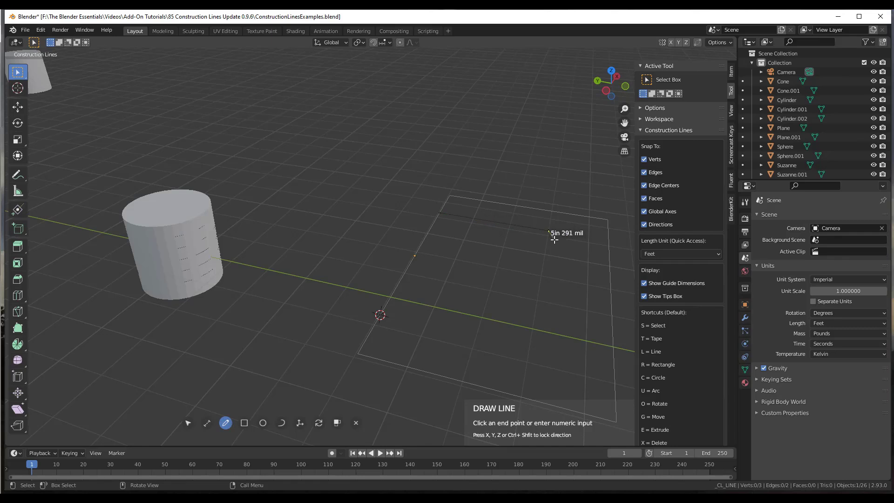
left_click(537, 299)
left_click(380, 314)
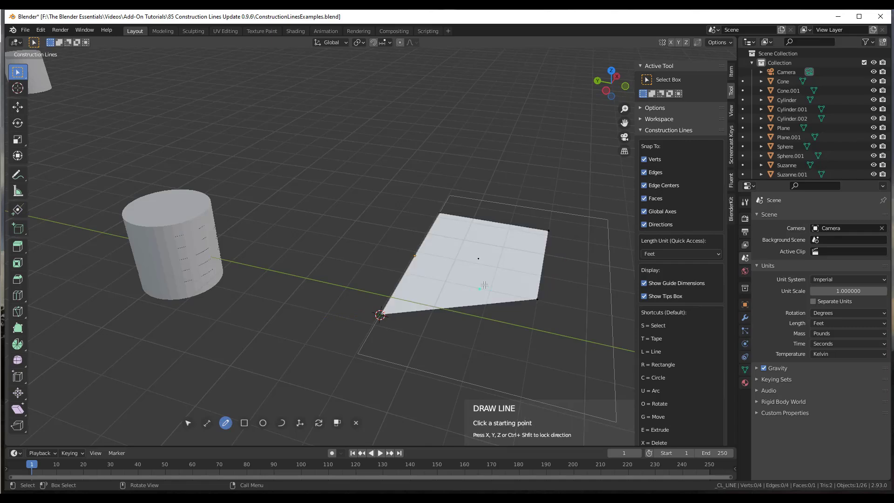
Step: Draw two crossing diagonal lines between the opposite corners of the four-sided face
left_click(441, 213)
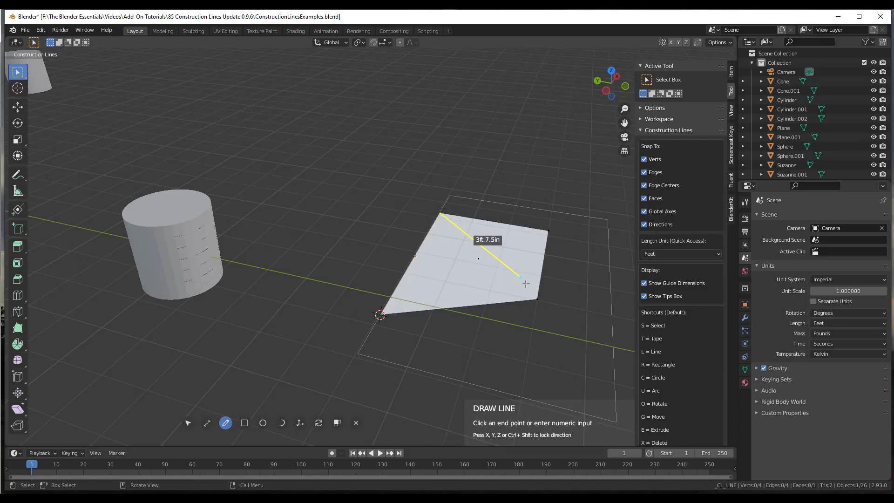
left_click(538, 299)
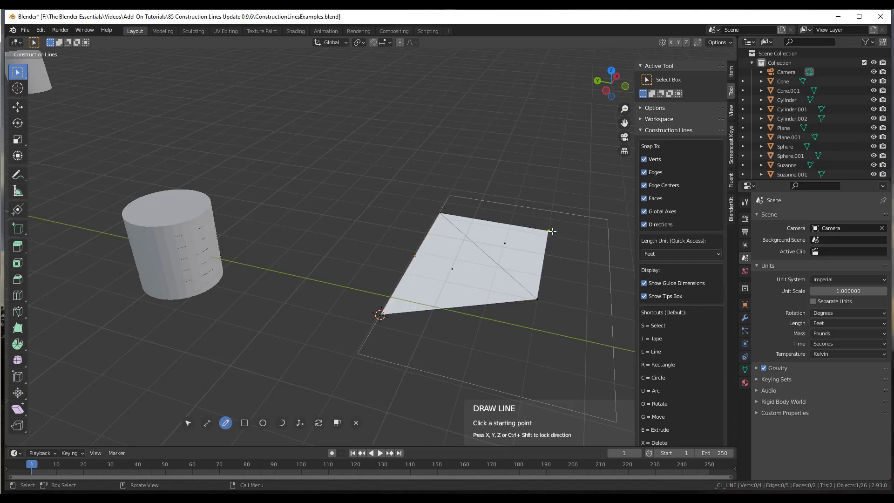
left_click(548, 230)
left_click(380, 314)
Step: Draw a line from the diagonals' crossing point to the middle of the face's far edge
scroll(494, 256, "down", 1)
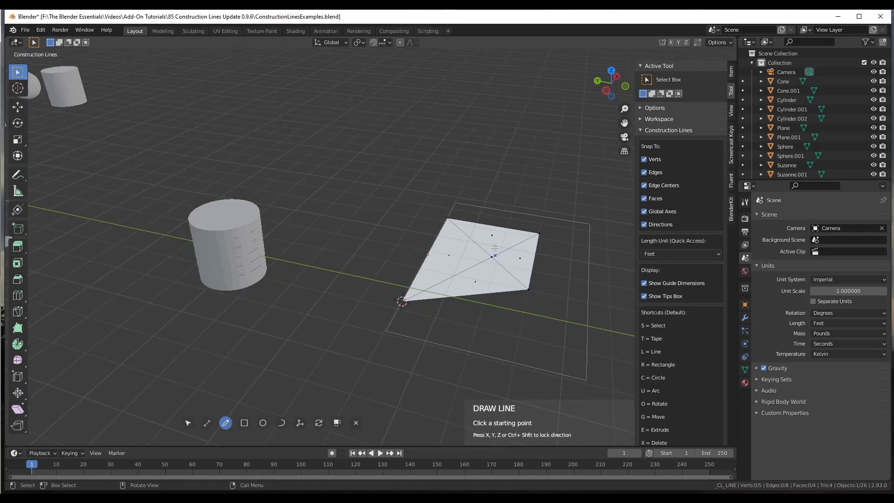
left_click(493, 257)
left_click(492, 225)
scroll(523, 261, "up", 4)
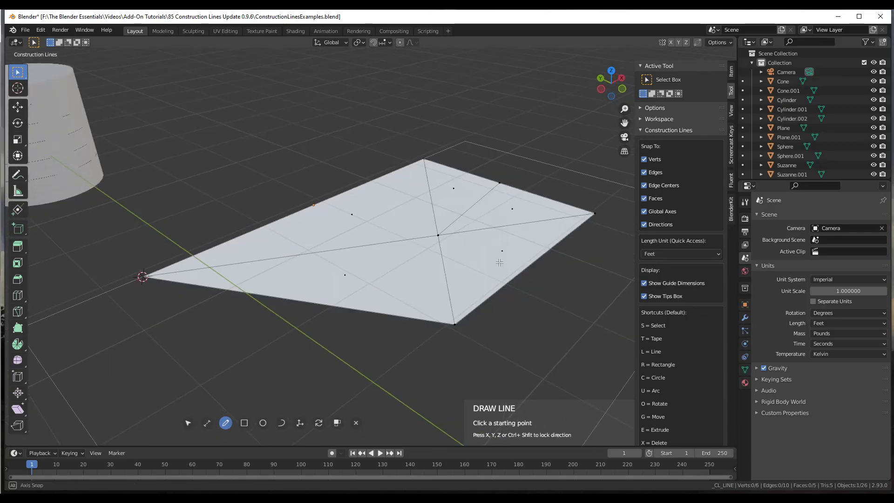